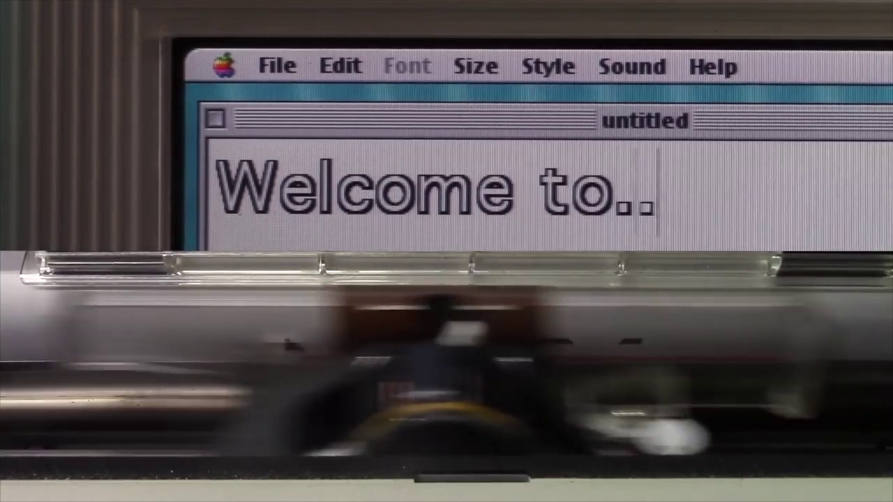
- Type 'Welcome to...' into the outline-styled untitled document
type(".")
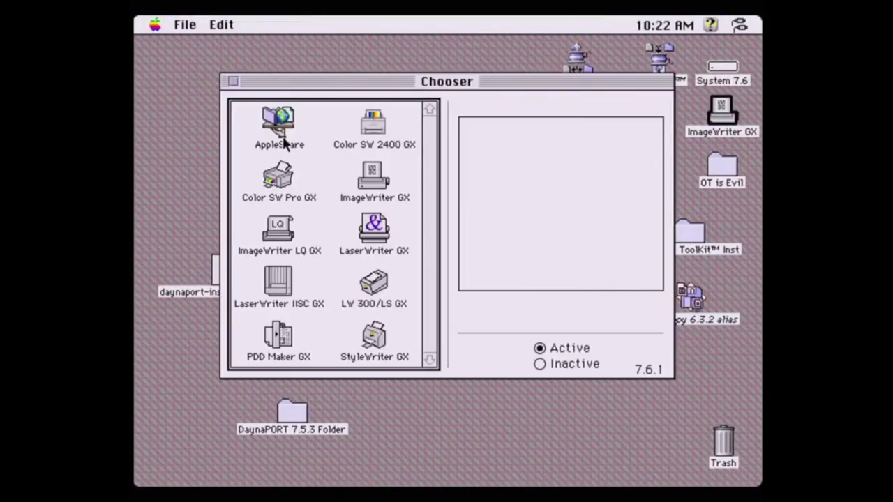
- Connect through AppleShare in the Chooser to the Mac mini G4 (Tiger) file server
left_click(273, 136)
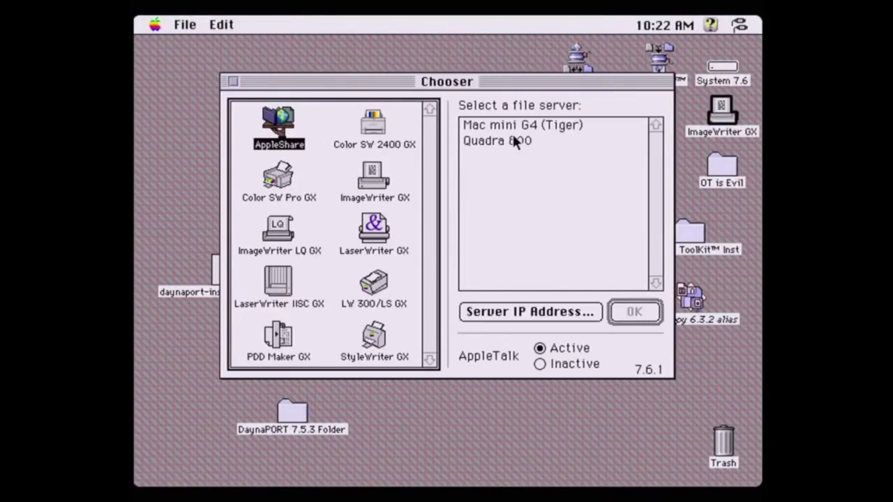
left_click(539, 127)
key("Return")
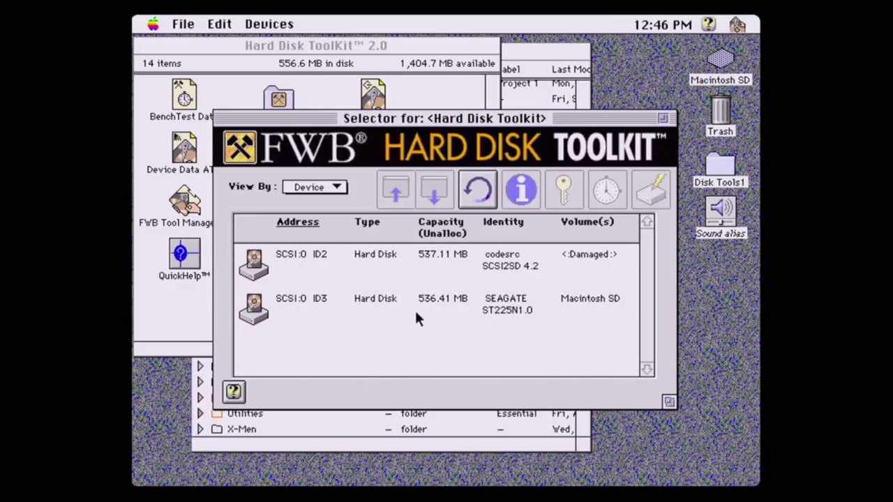
- Select the damaged codesrc drive at SCSI:0 ID2 in Hard Disk ToolKit's device list
left_click(414, 273)
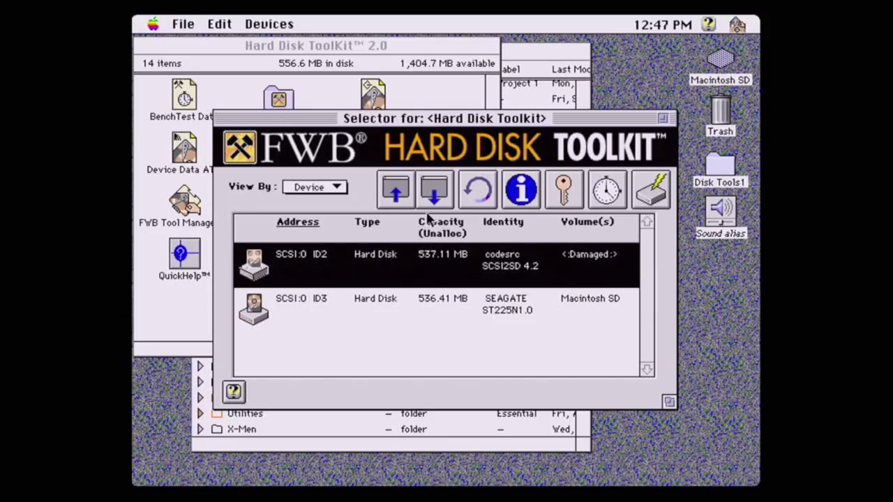
- Attach /home/pi/images/600MB.hda as hard disk ID 1 with rasctl, listing devices before and after
type("l -l")
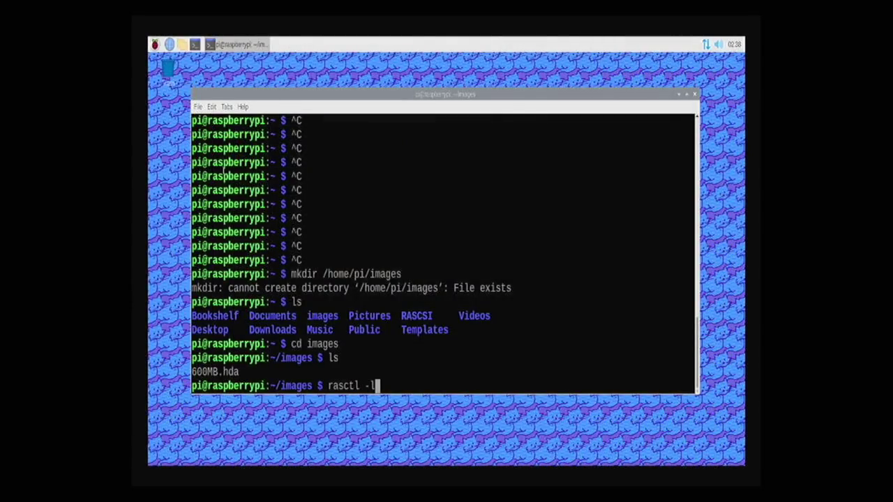
key("Return")
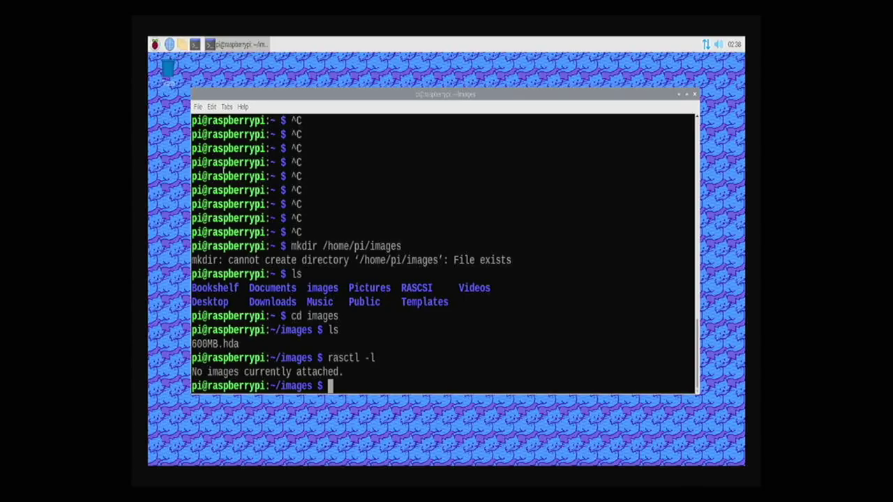
type("rasctl -i 1 -c attach -t hd -f /home/pi/images/600MB.hda")
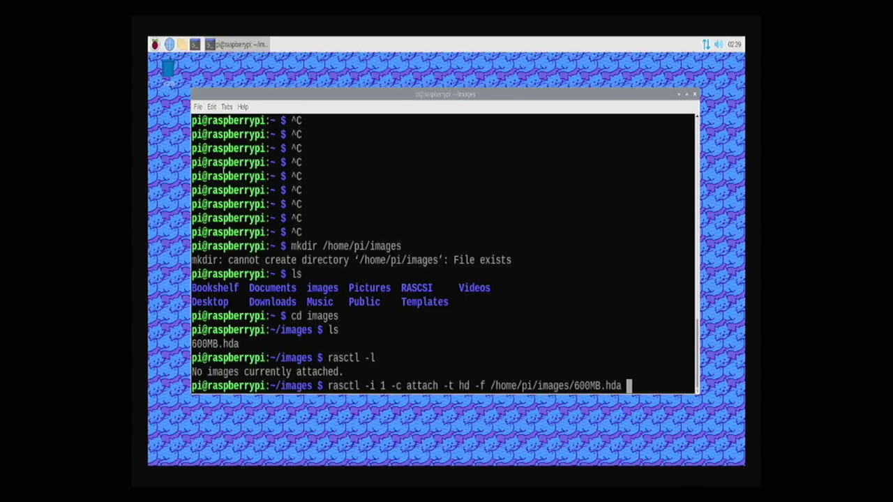
key("Return")
key("Up")
key("Up")
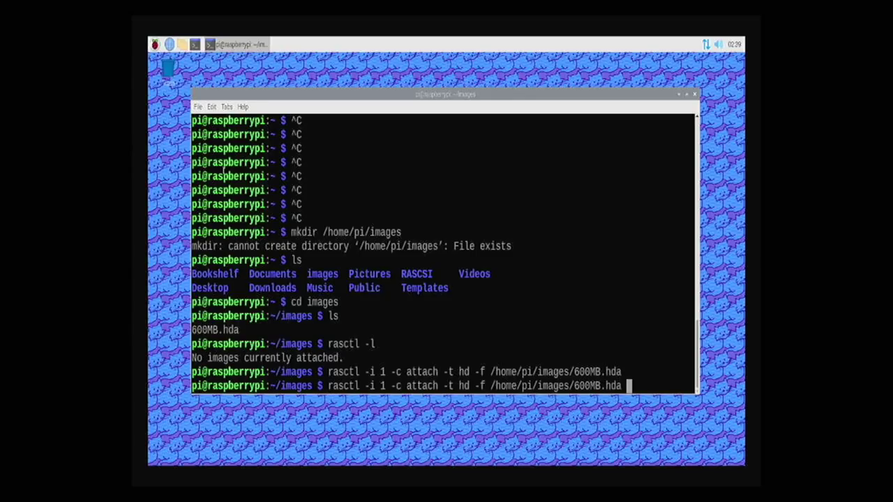
key("Return")
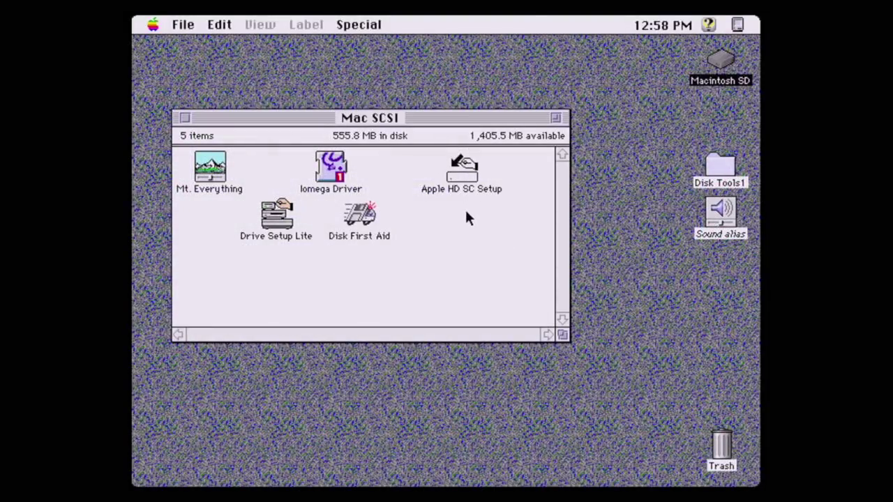
- Cycle Apple HD SC Setup through the SCSI drives beyond device 3, then quit to the Finder
double_click(462, 173)
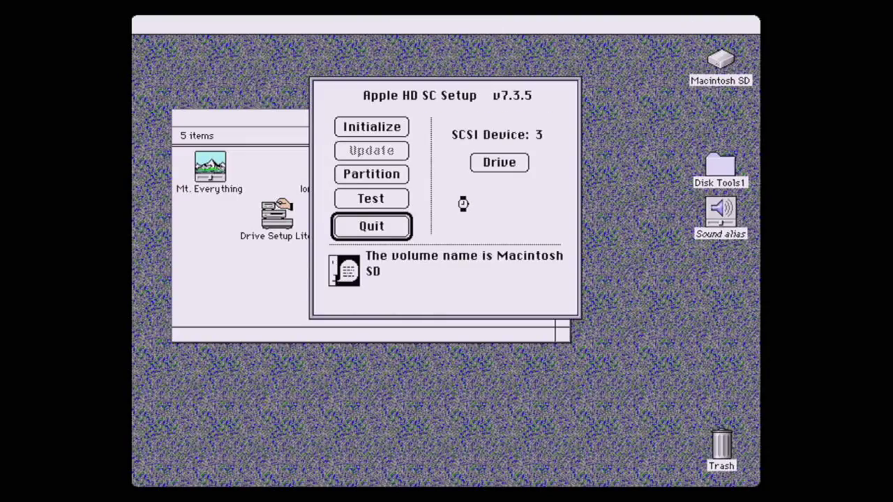
left_click(494, 167)
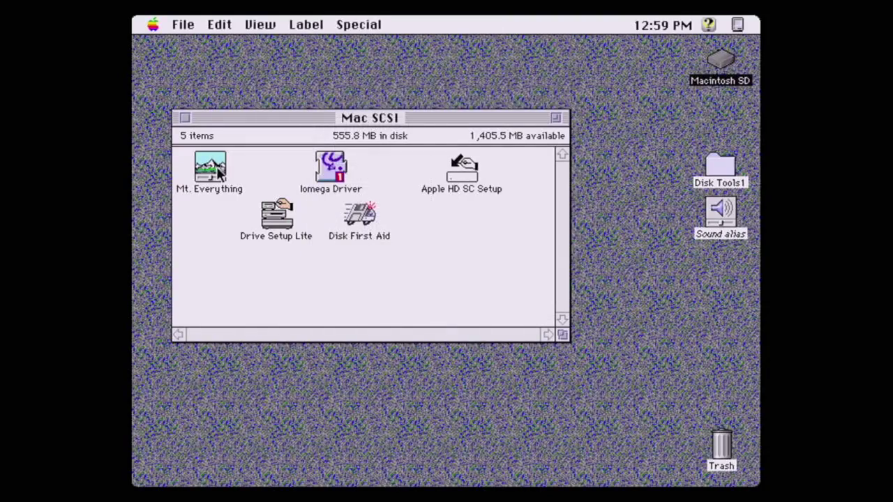
left_click(219, 174)
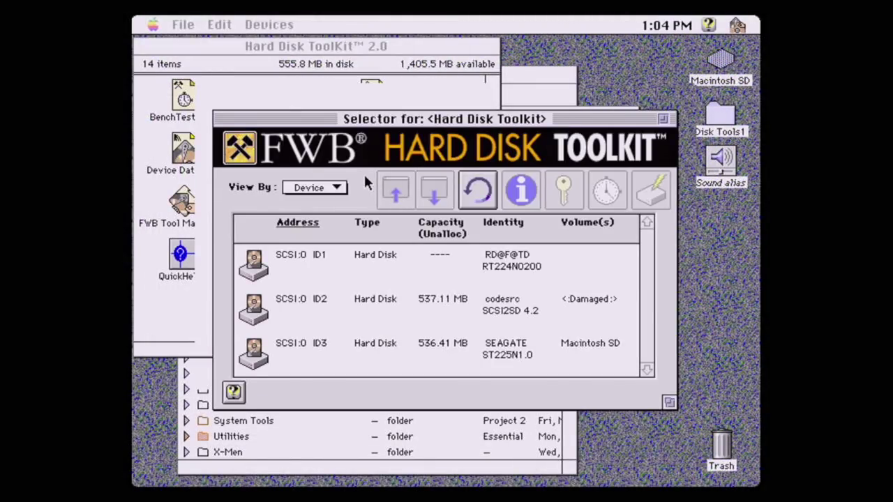
- Attempt Auto Initialize on the SCSI:0 ID1 drive and dismiss the out-of-memory alert
double_click(393, 254)
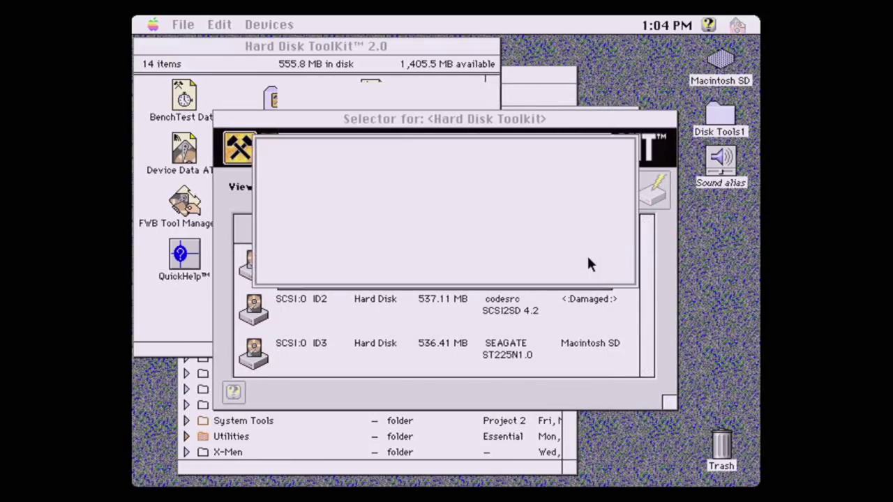
left_click(588, 258)
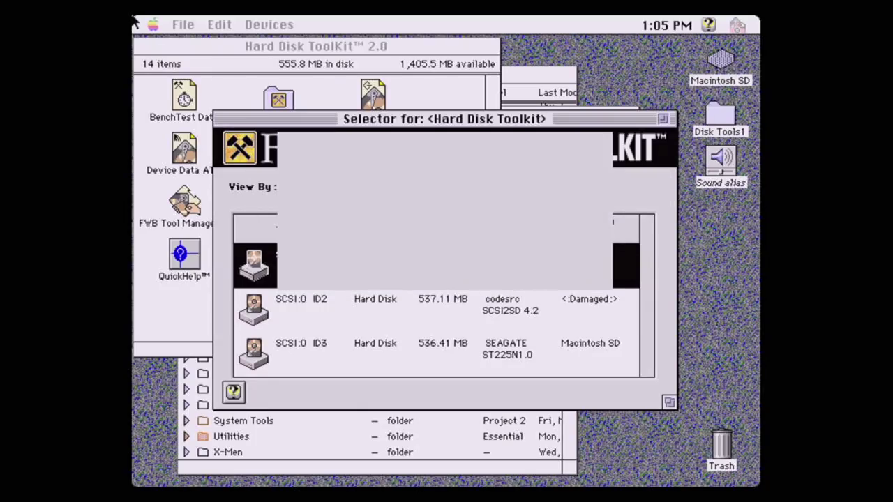
mouse_move(178, 23)
left_mouse_down()
mouse_move(196, 157)
mouse_move(203, 91)
mouse_move(178, 28)
left_mouse_up()
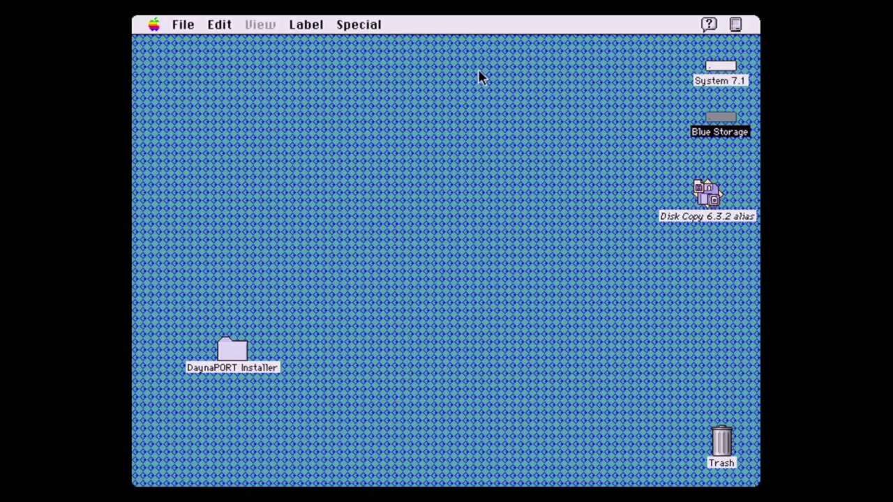
- Open the System 7.1 disk and launch Apple HD SC Setup
left_click(479, 71)
double_click(719, 68)
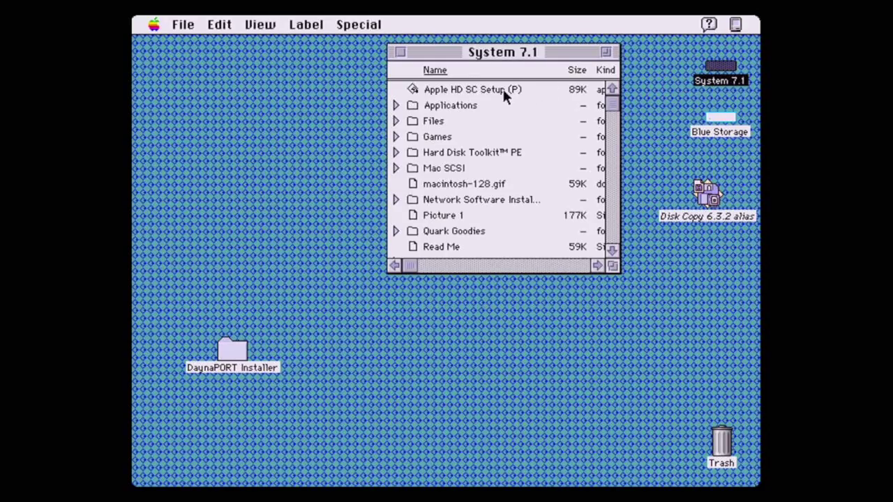
double_click(503, 90)
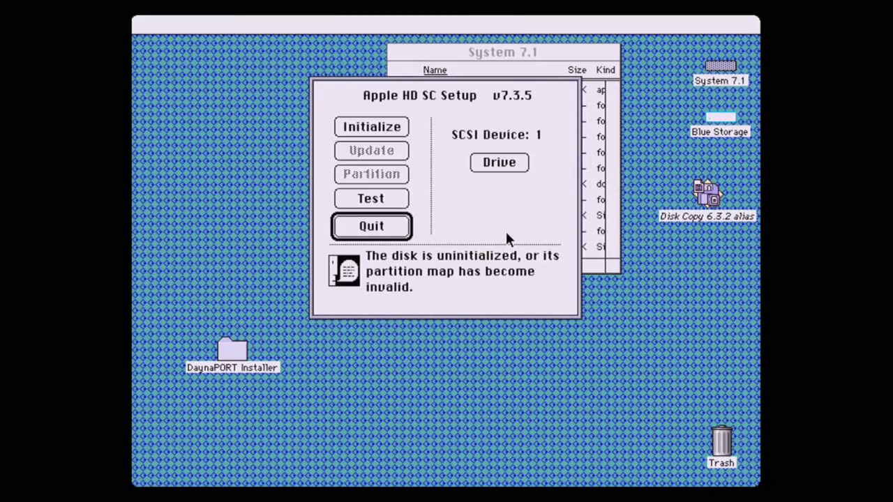
- Initialize the SCSI device 1 disk as 'RaSCSI HD', quit the utility, and open the new volume
left_click(383, 123)
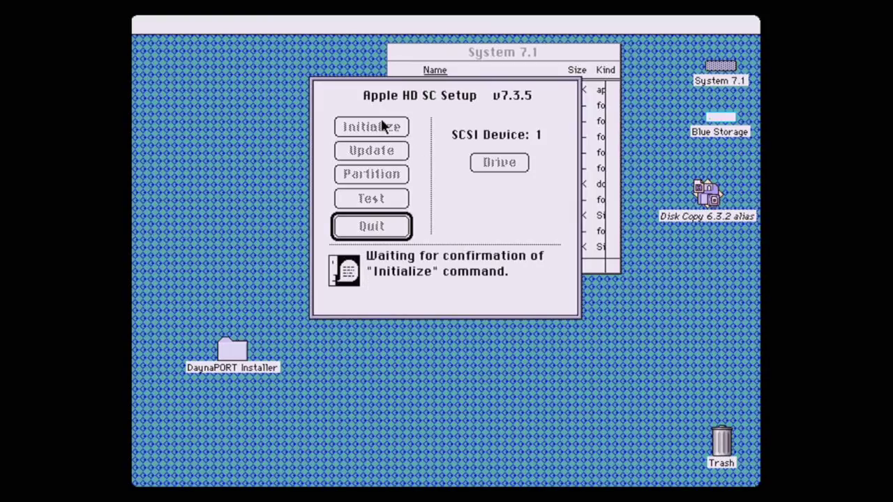
left_click(531, 204)
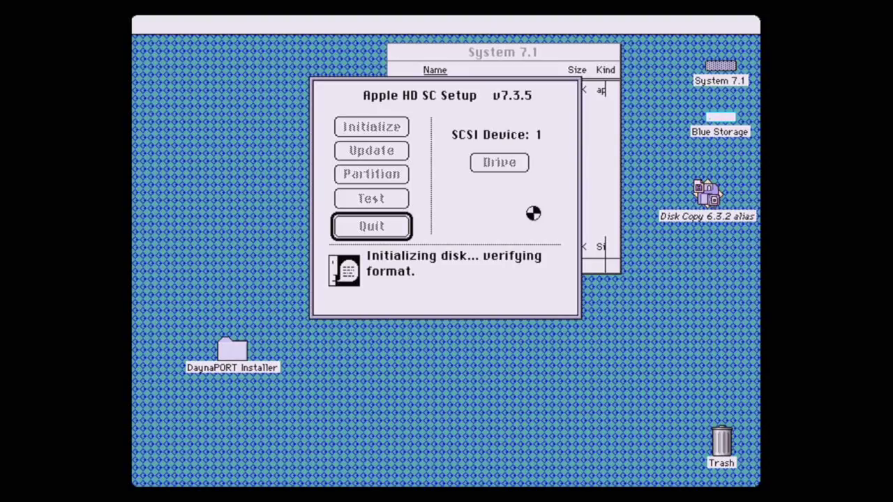
type("RaSCSI HD")
key("Return")
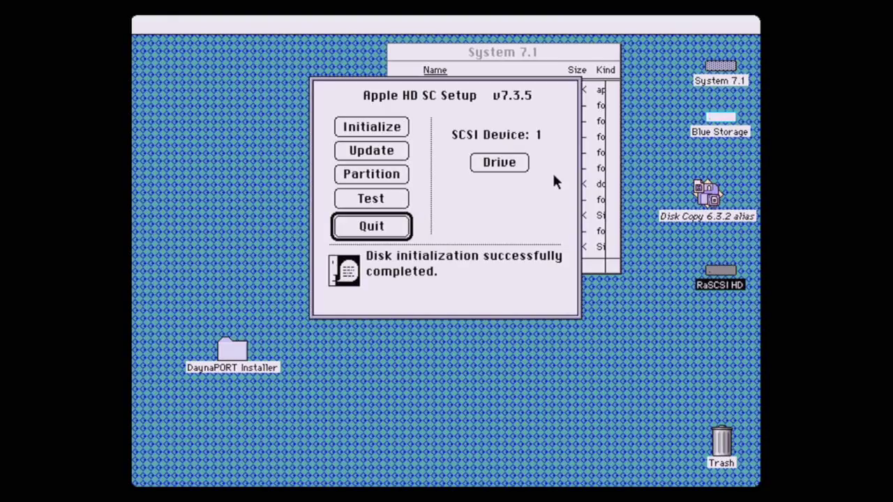
key("Return")
double_click(725, 279)
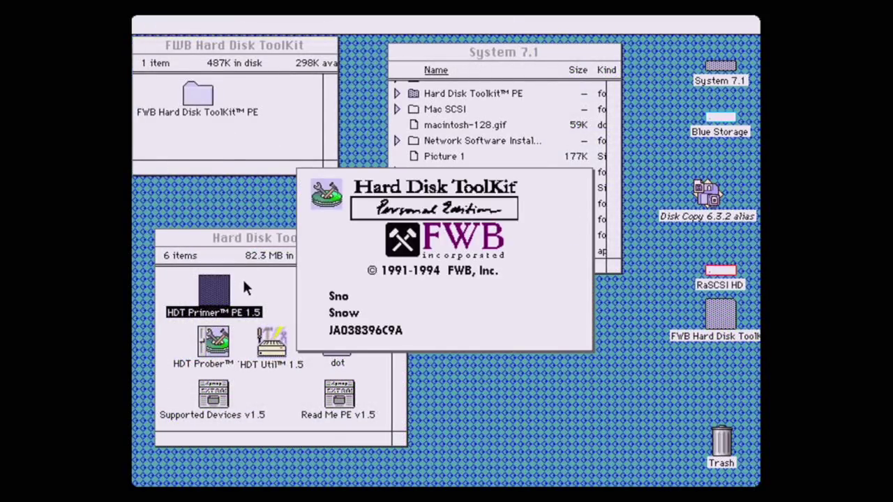
- Format the RaSCSI HD drive at ID 1 in HDT Primer, then copy the System Folder onto it
left_click(317, 271)
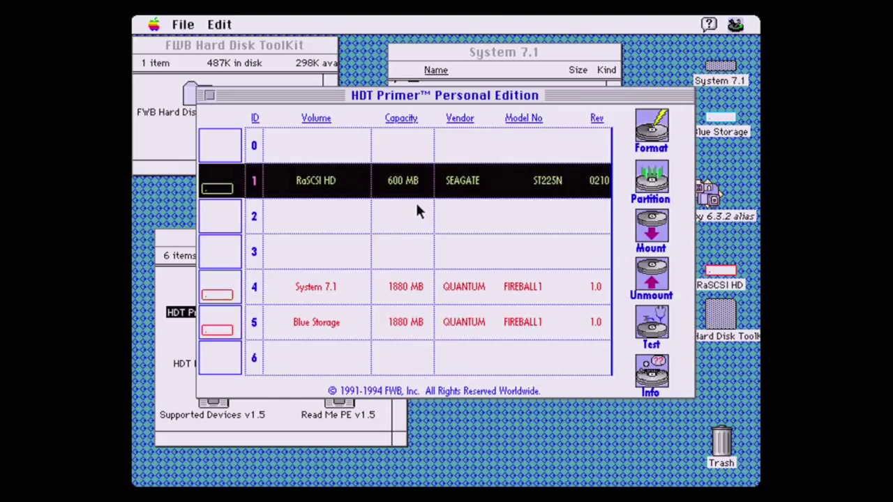
left_click(650, 127)
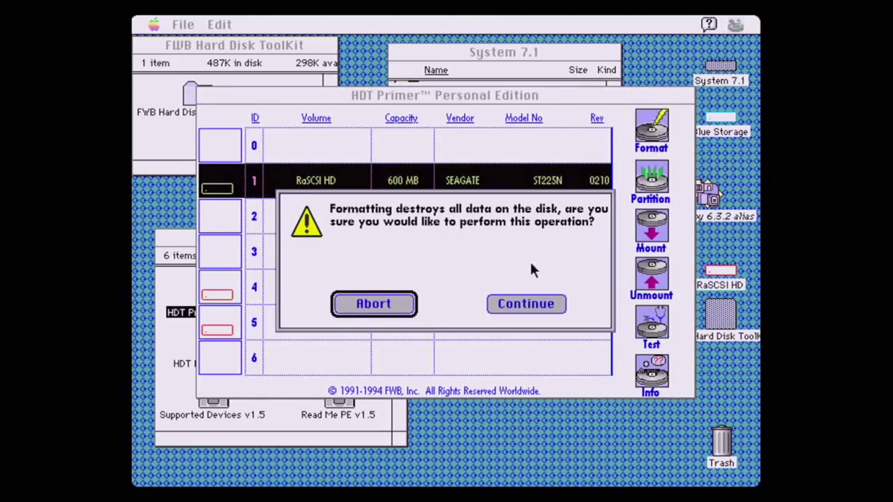
left_click(505, 305)
left_click(506, 299)
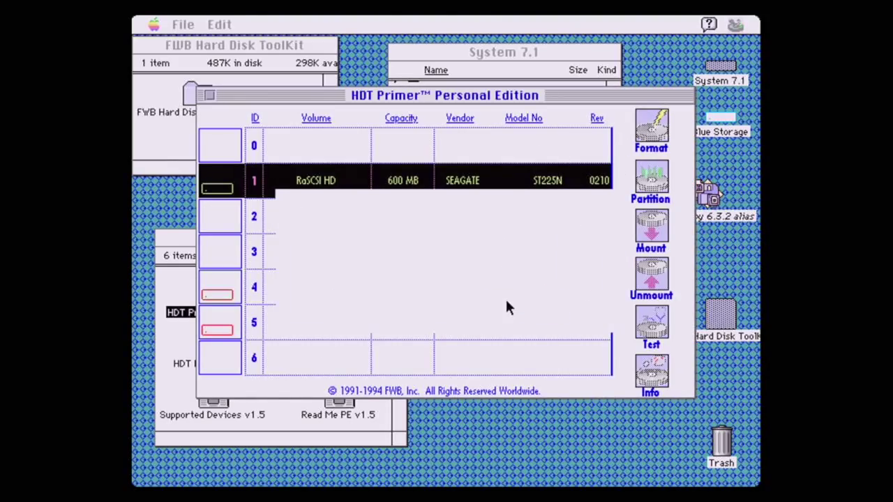
left_click(506, 299)
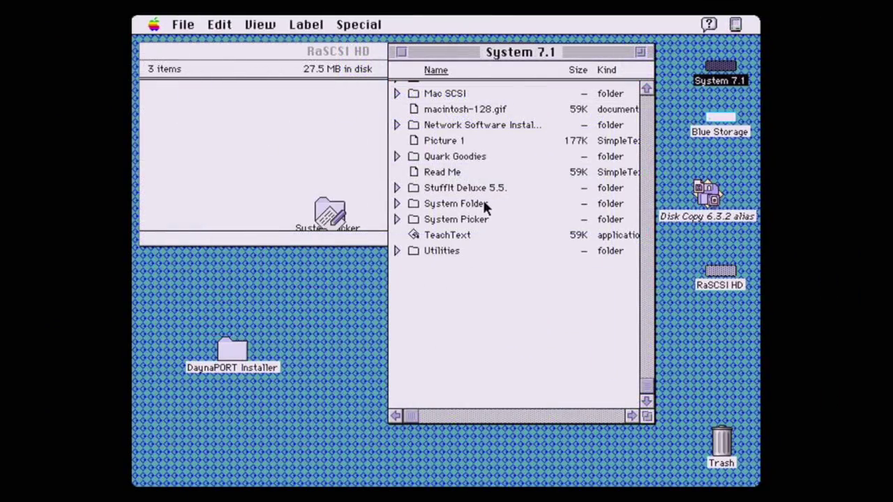
left_click_drag(483, 203, 271, 197)
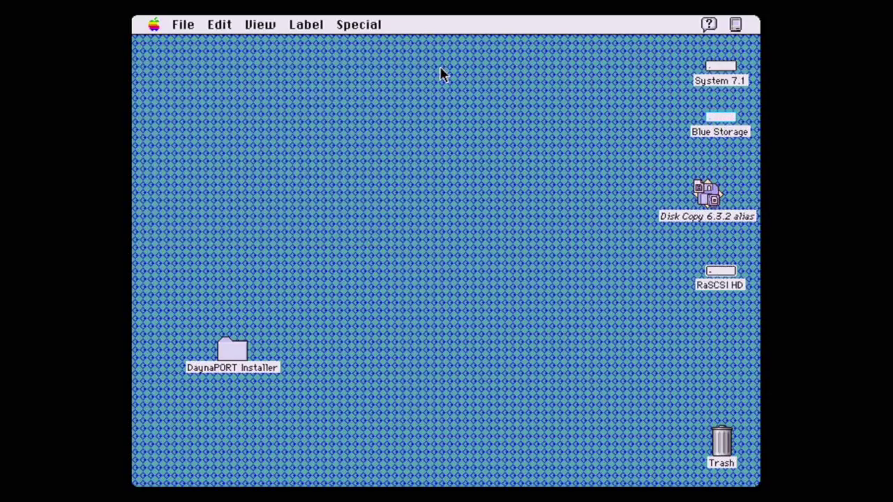
left_click(374, 27)
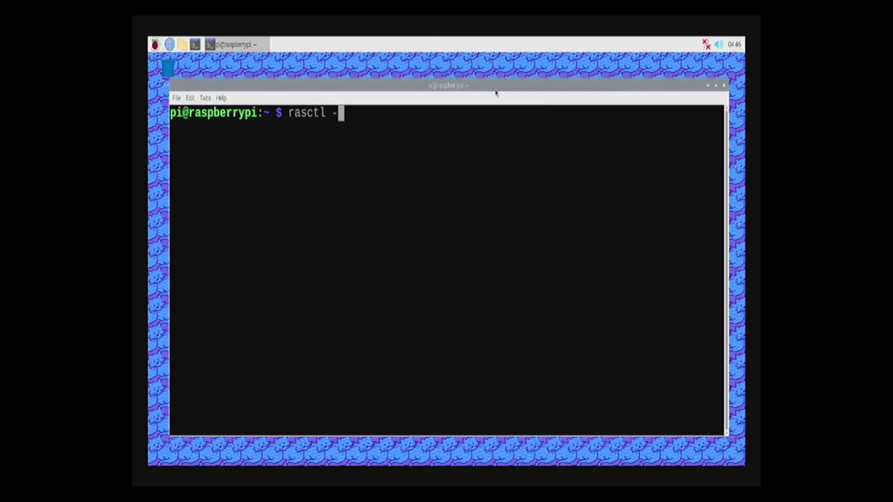
- List attached images and open /etc/systemd/system/rascsi.service in nano with sudo
key("Return")
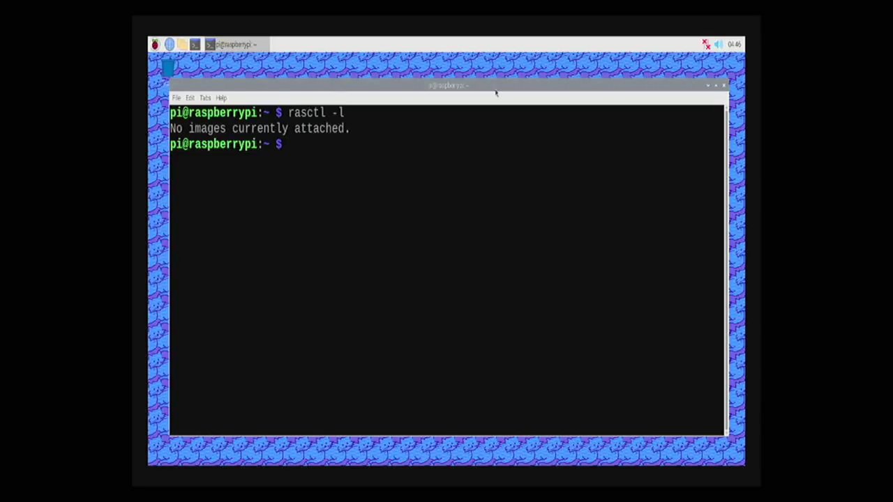
type("sudo nano /etc/s")
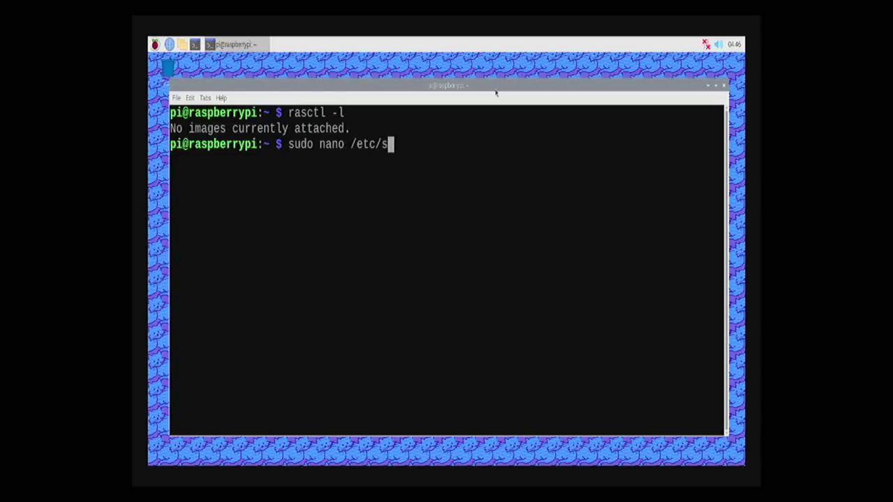
type("ystemd/system/rascsi.service")
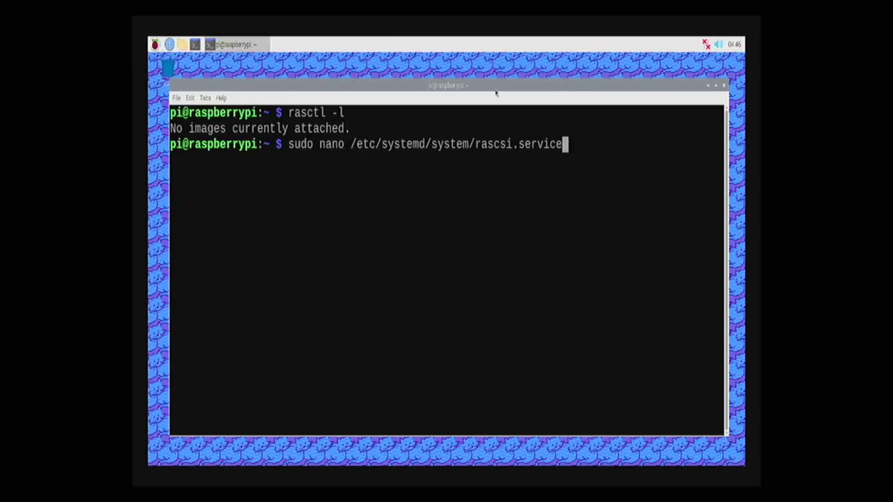
key("Return")
- Append -ID1 /home/pi/images/600MB.hda to the ExecStart line and save rascsi.service
key("Down")
key("Down")
key("Down")
key("Down")
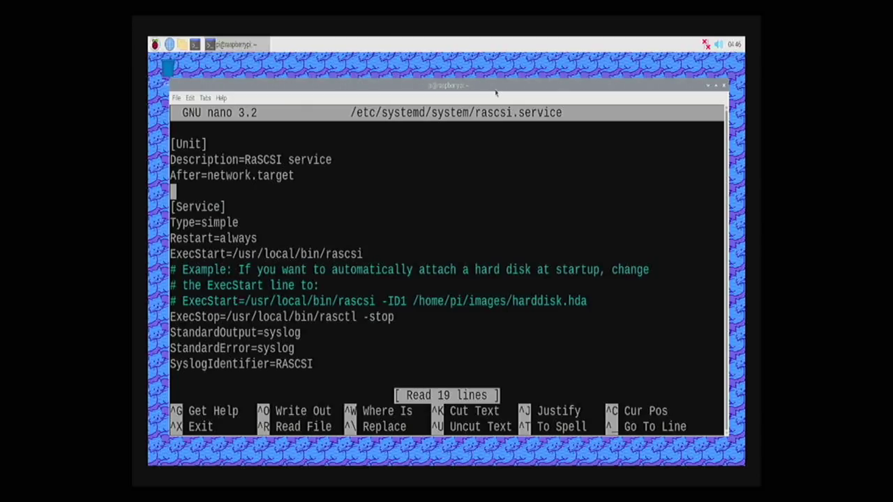
key("Down")
key("Down")
key("Down")
key("Down")
key("Right")
key("Right")
key("Right")
key("Right")
key("Right")
key("Right")
key("Right")
key("Right")
key("Right")
key("Right")
key("Right")
key("Right")
key("Right")
key("Right")
key("Right")
key("Right")
key("Right")
key("Right")
key("Right")
key("Right")
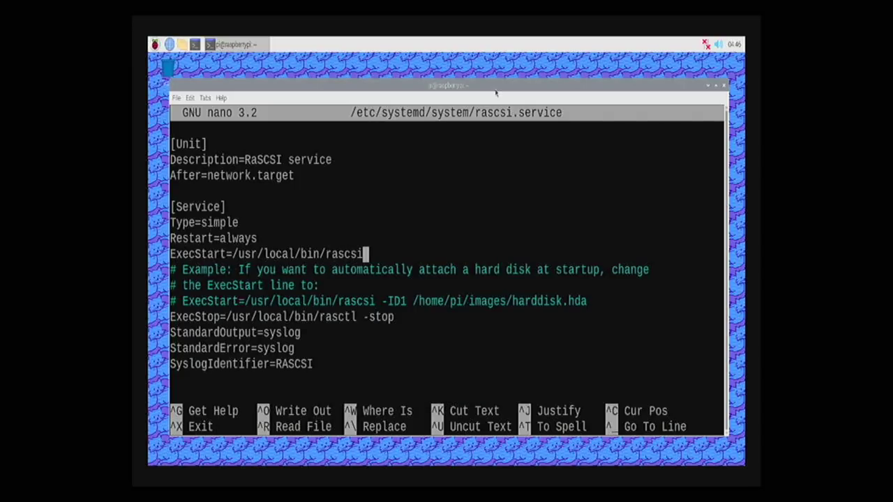
type("-ID1 /home/pi/")
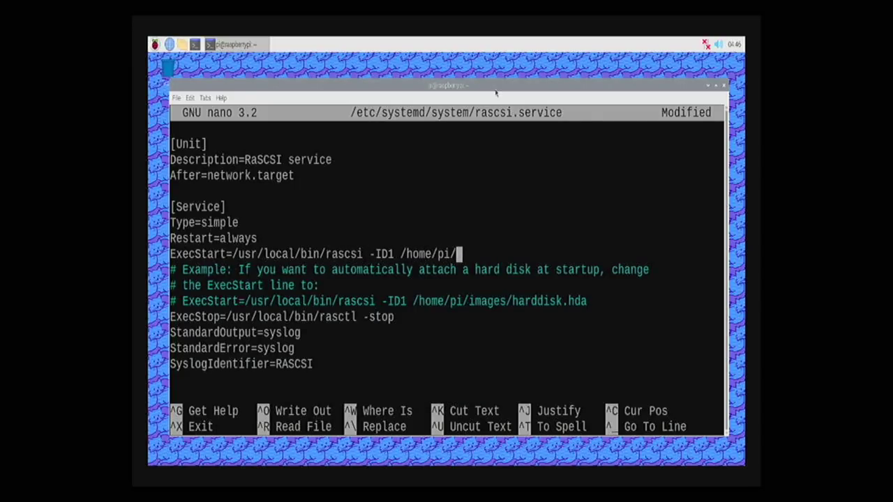
type("images/600MB.hda")
key("ctrl+x")
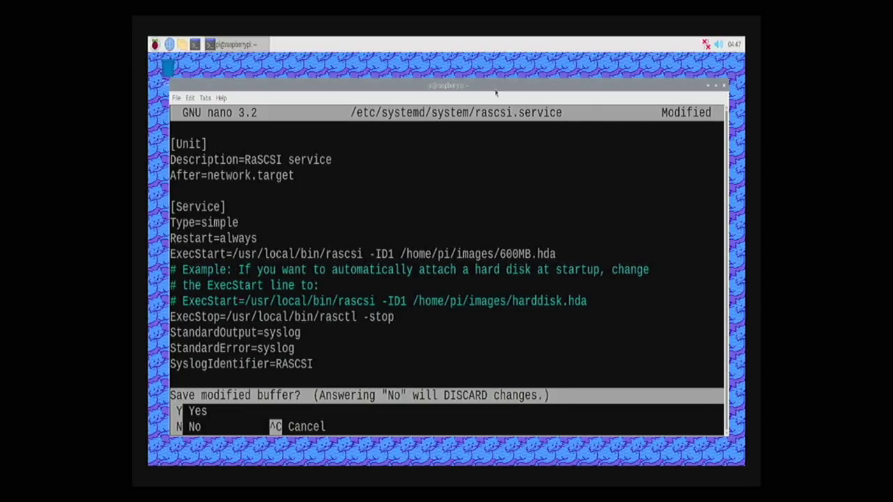
key("y")
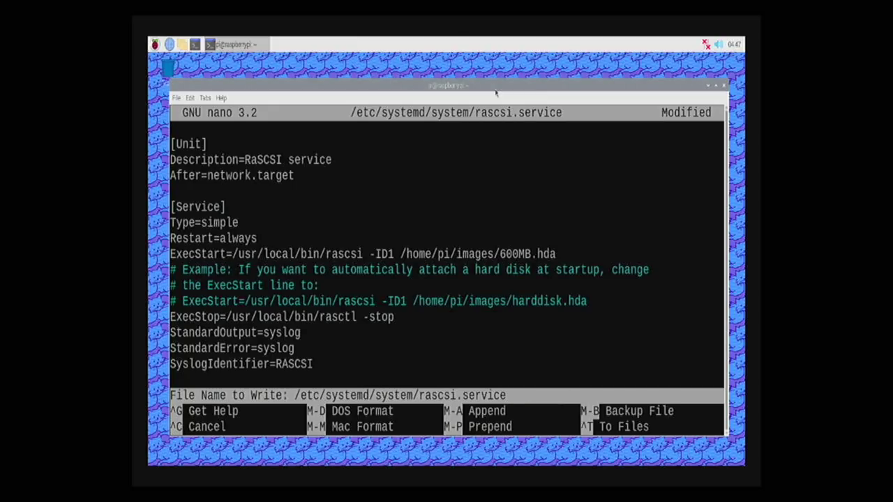
key("Return")
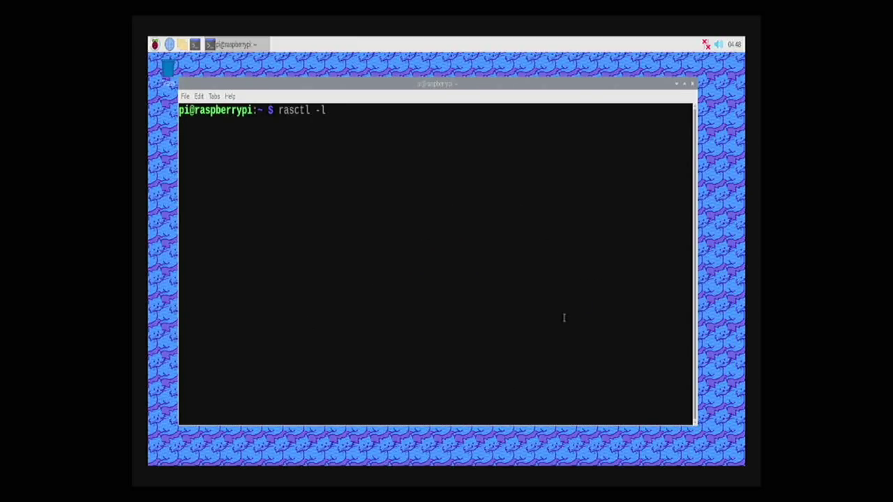
- Run rasctl -l to confirm /home/pi/images/600MB.hda is listed at ID 1 as SCHD
key("Return")
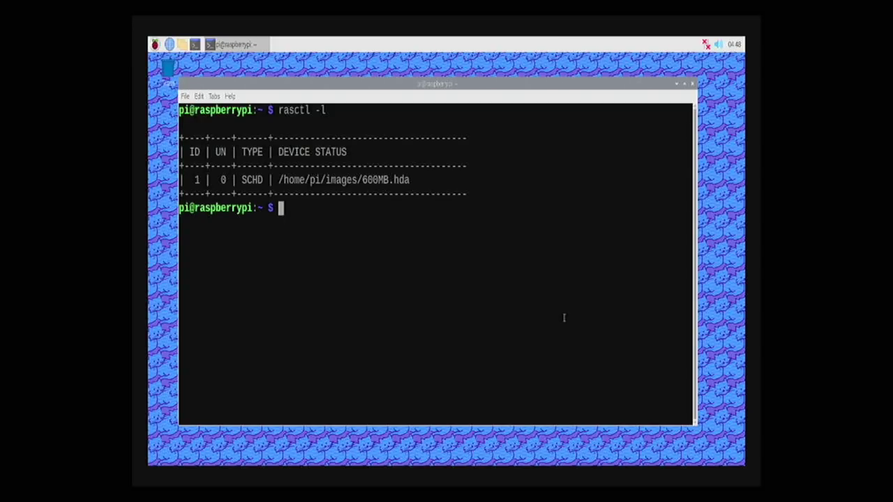
type(":-)")
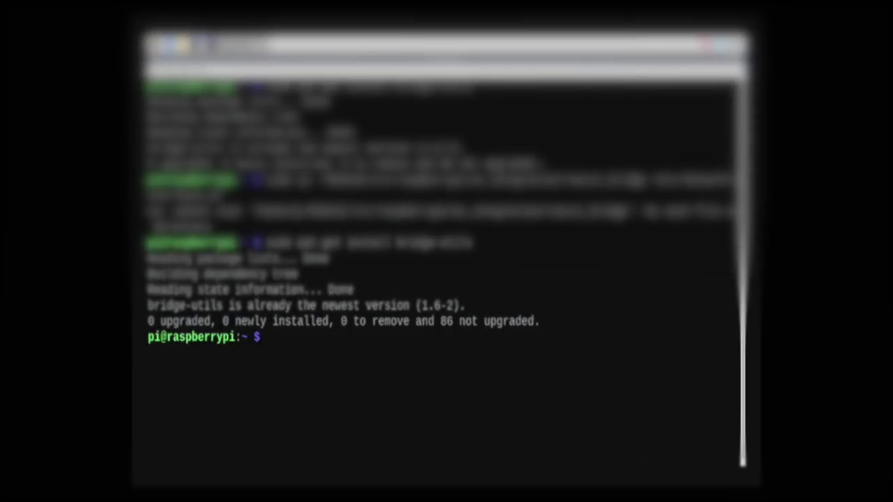
- Check out the daynaport3 branch in ~/RASCSI and run the easyinstall service and web interface update (option 3)
type("cd ")
type("~.")
type("RASCSI")
key("Return")
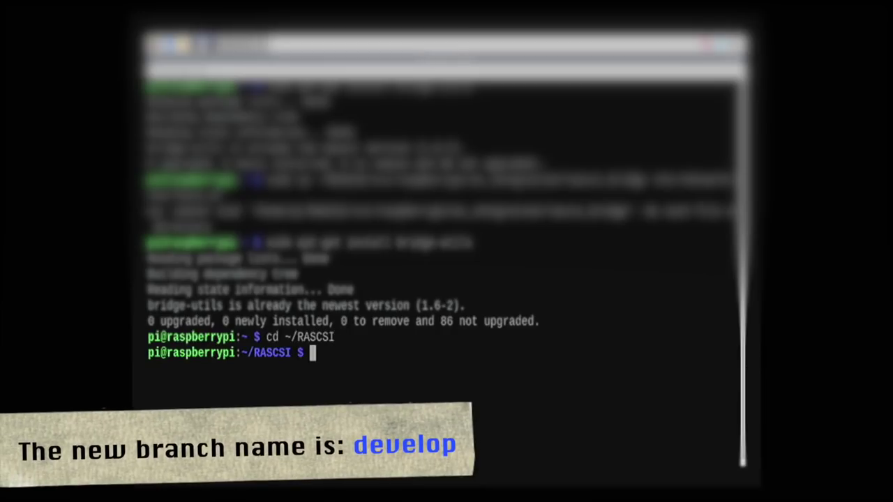
type("git checkout daynaport3")
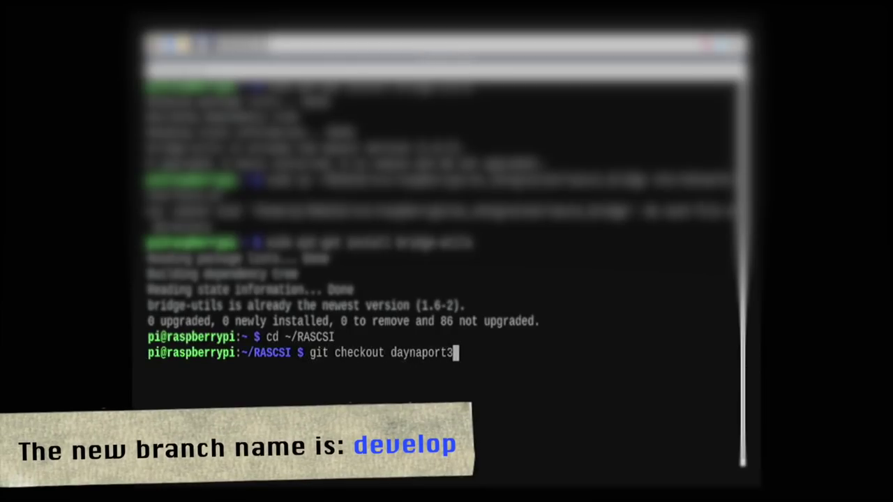
key("Return")
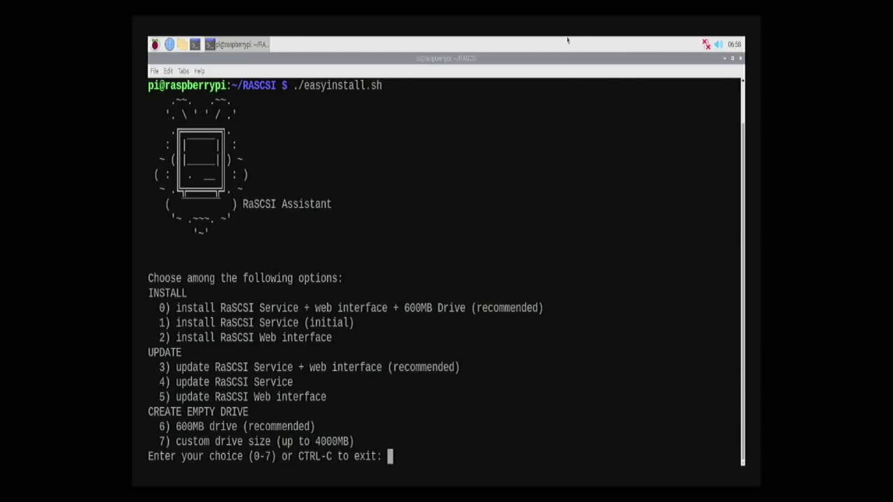
type("3")
key("Return")
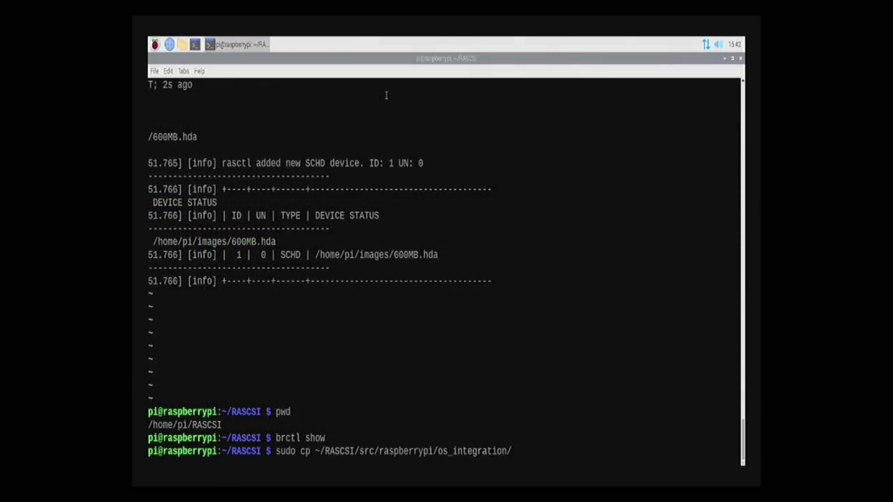
- Copy rascsi_bridge into /etc/network/interfaces.d/ and add 'denyinterfaces eth0' to dhcpcd.conf
type("rascsi_bridge /etc/network/interf")
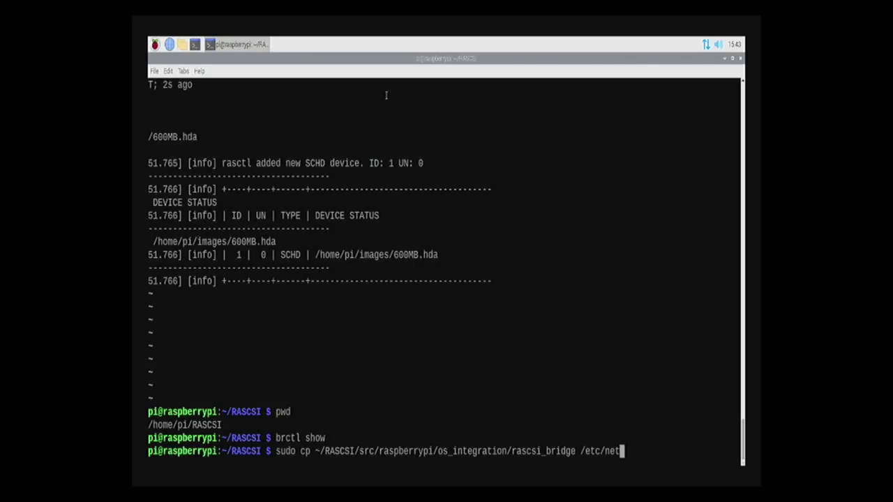
type("aces.d/")
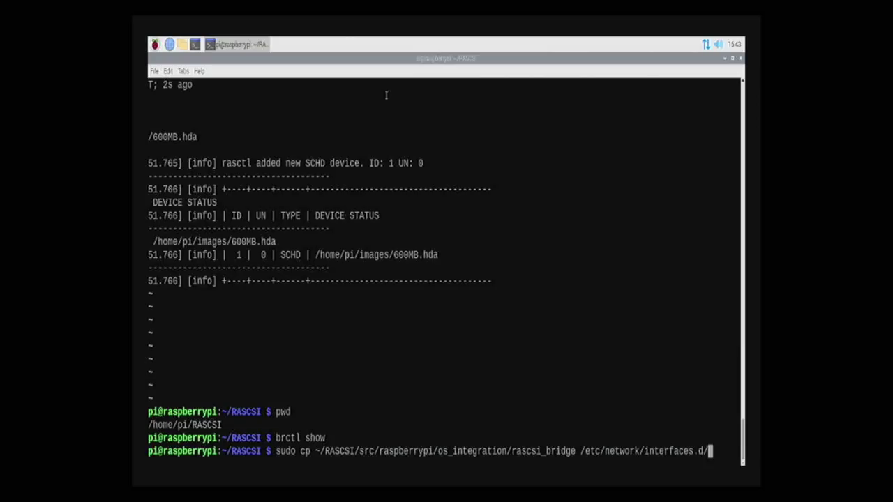
key("Return")
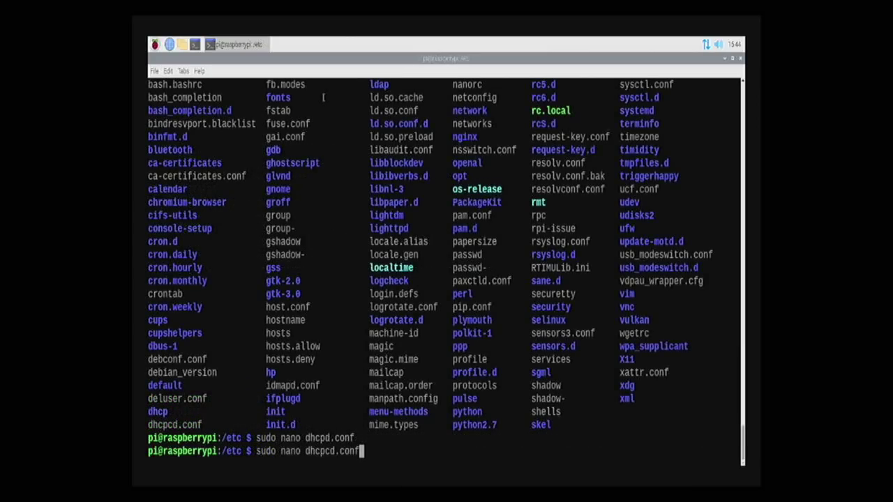
key("Return")
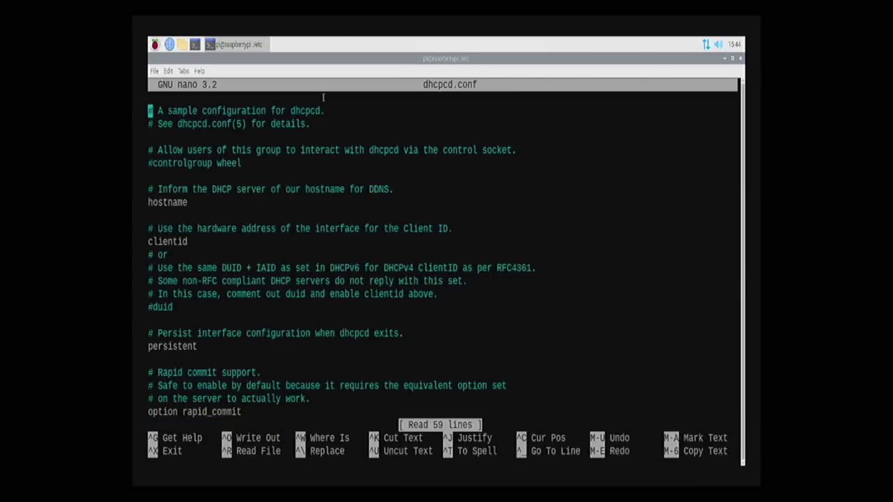
type("denyinterf")
type("aces eth0")
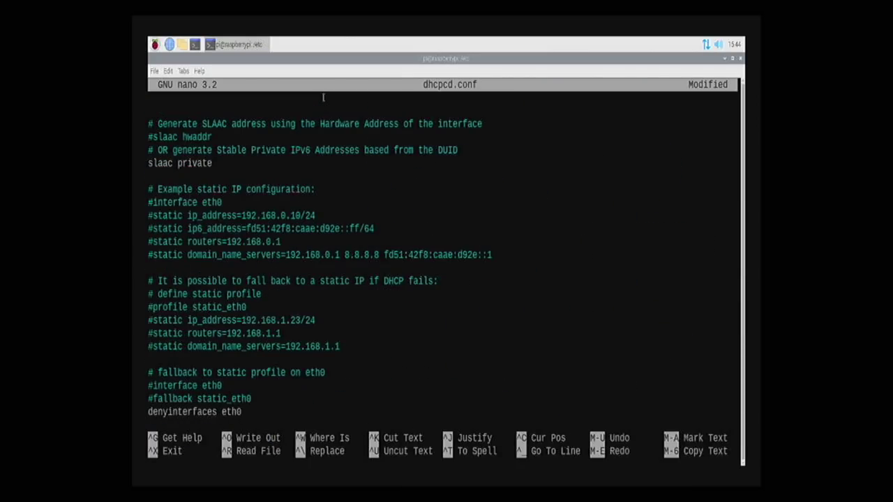
key("ctrl+o")
- Verify the network interfaces and bridge with ip addr show and brctl show
key("Return")
key("ctrl+x")
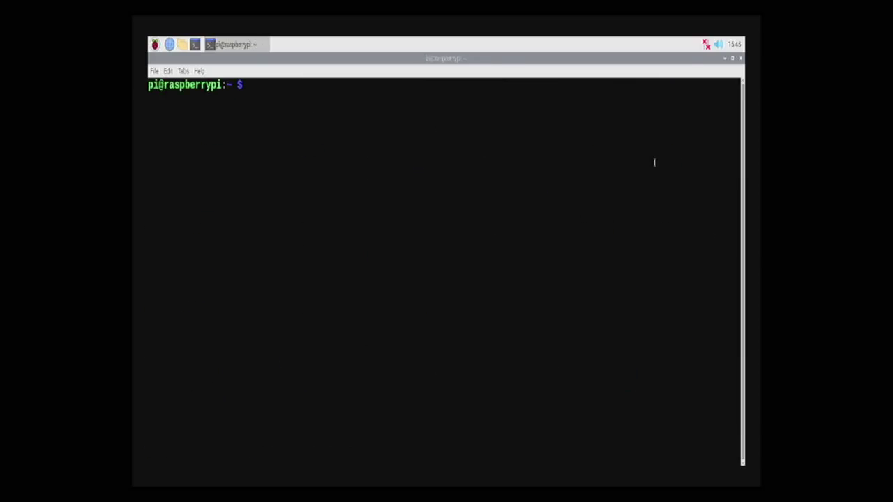
type("ip addr show")
key("Return")
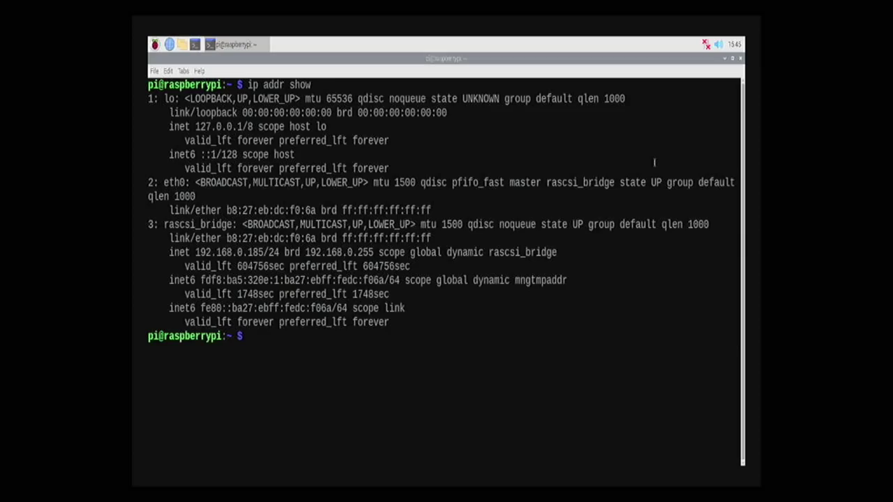
type("brctl show")
key("Return")
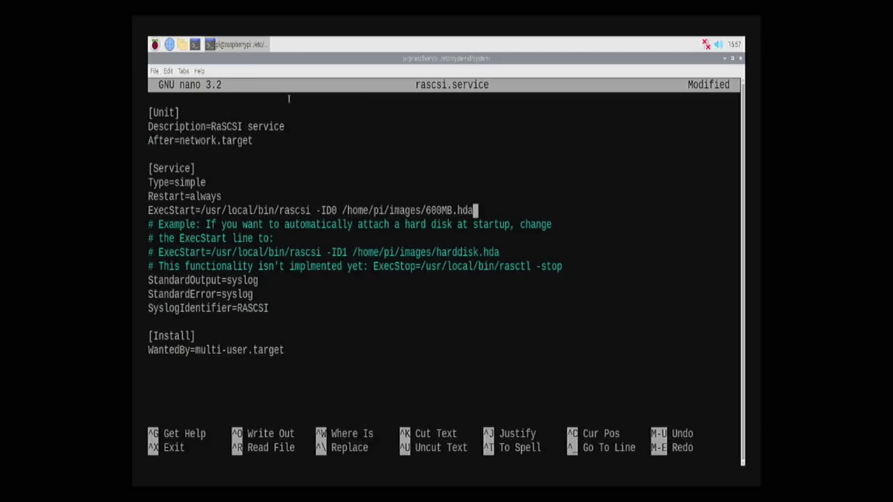
- Append '-ID1 daynaport' to the rascsi.service ExecStart line, save the file and exit nano
type("-ID0 /home/pi/images/600MB.hdaID1 daynaport")
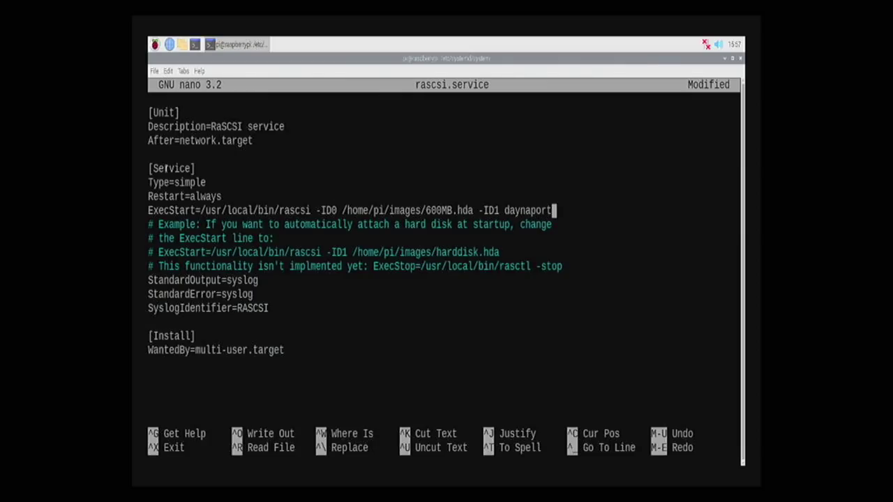
key("ctrl+o")
key("Return")
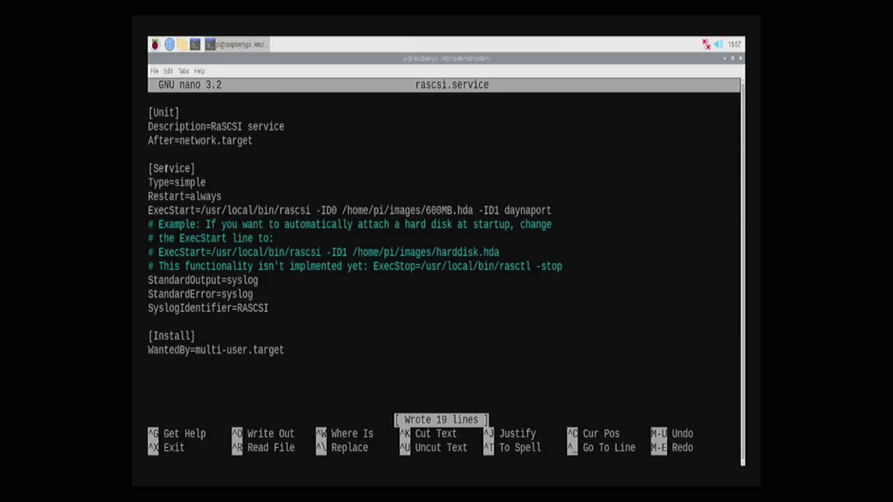
key("ctrl+x")
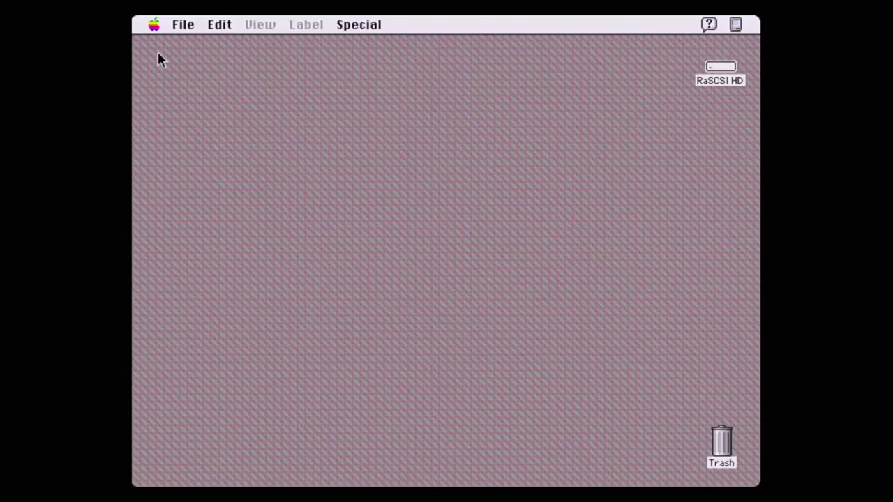
left_click_drag(151, 33, 213, 158)
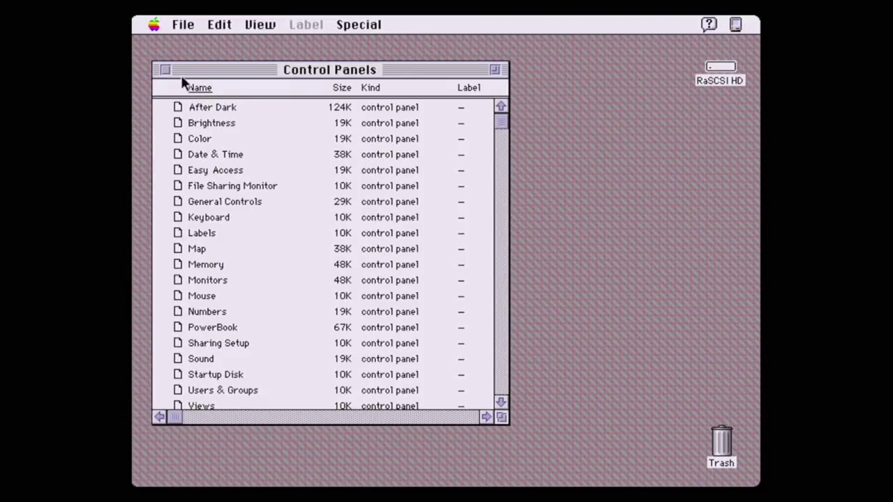
left_click(166, 68)
left_click_drag(154, 27, 154, 42)
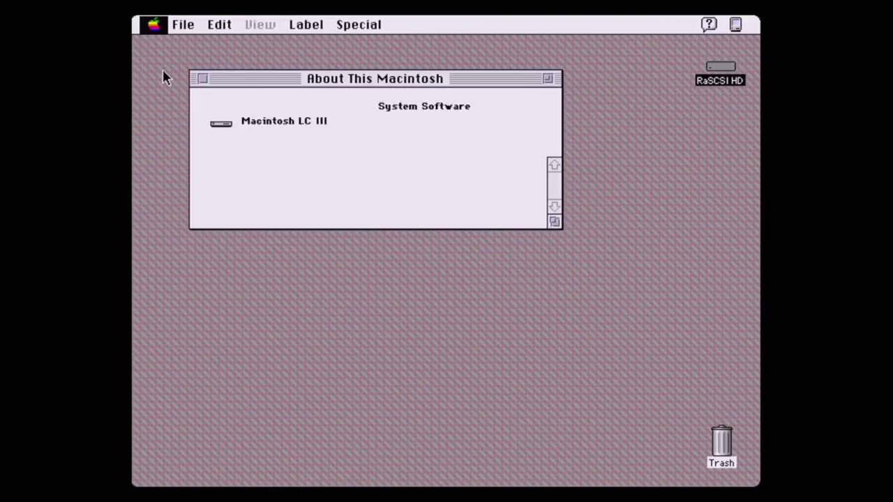
left_click(202, 78)
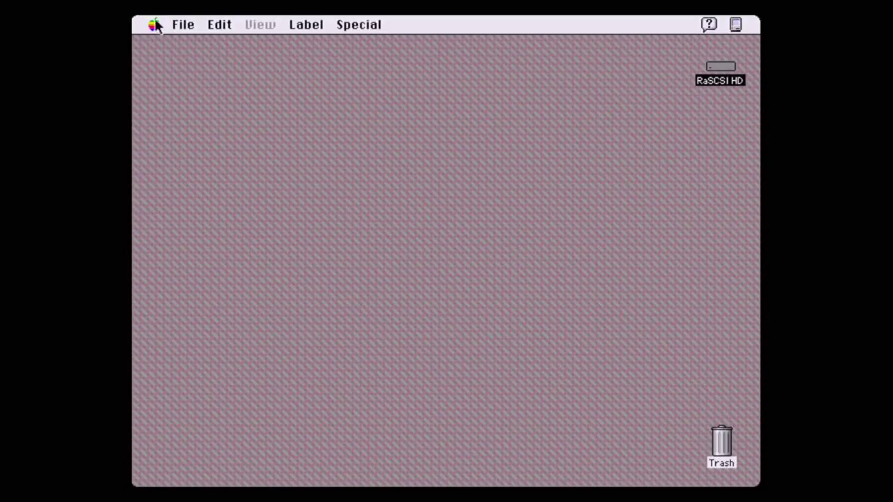
left_click_drag(153, 26, 195, 145)
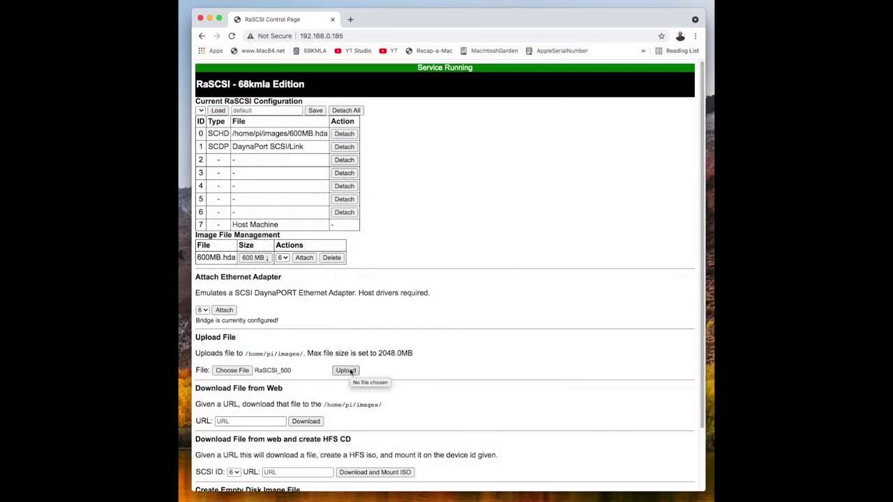
- Upload the selected RaSCSI_500 disk image to the Pi's images folder
left_click(346, 370)
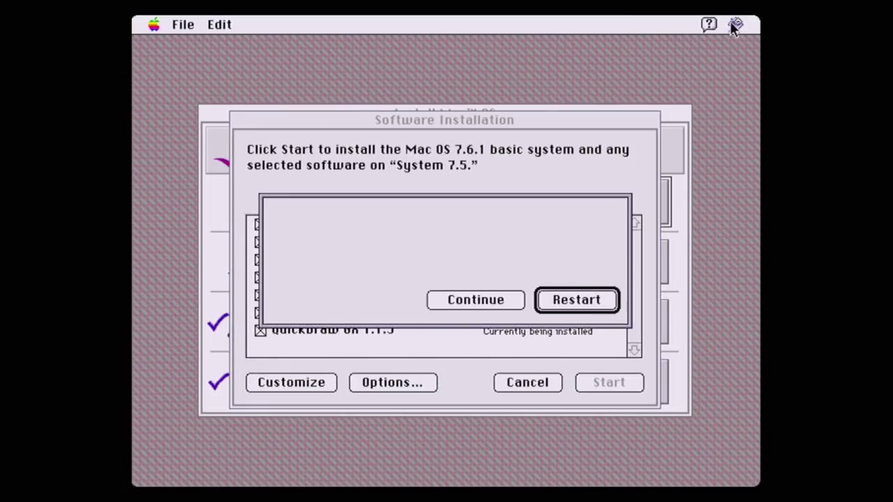
- Quit the finished system installer, view and quit the OT/PPP Release Notes, and close the Open Transport/PPP window
key("Return")
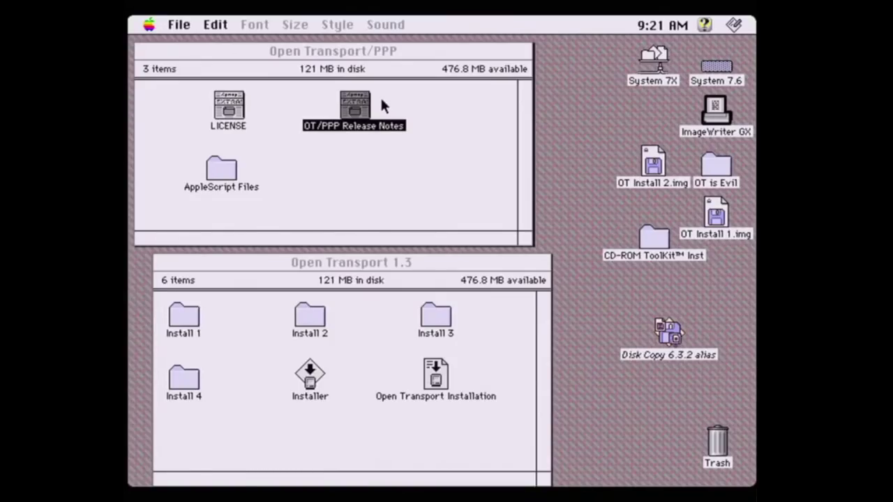
key("super+o")
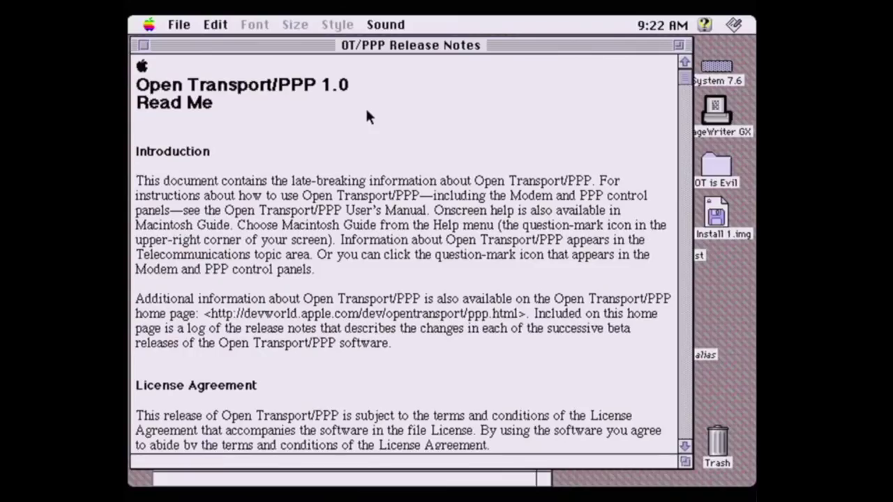
left_click_drag(167, 23, 197, 215)
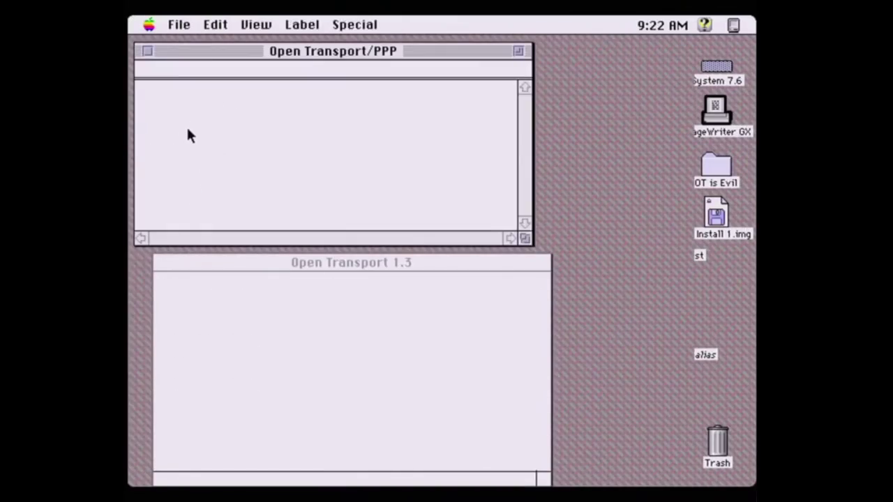
left_click(147, 51)
- Inspect the Install 3 and Install 4 folders of Open Transport 1.3, then close them
left_click(293, 461)
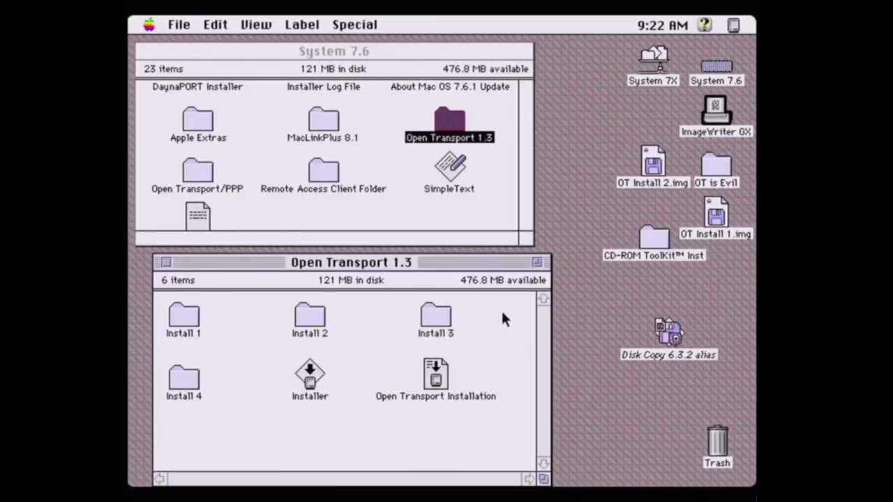
double_click(448, 315)
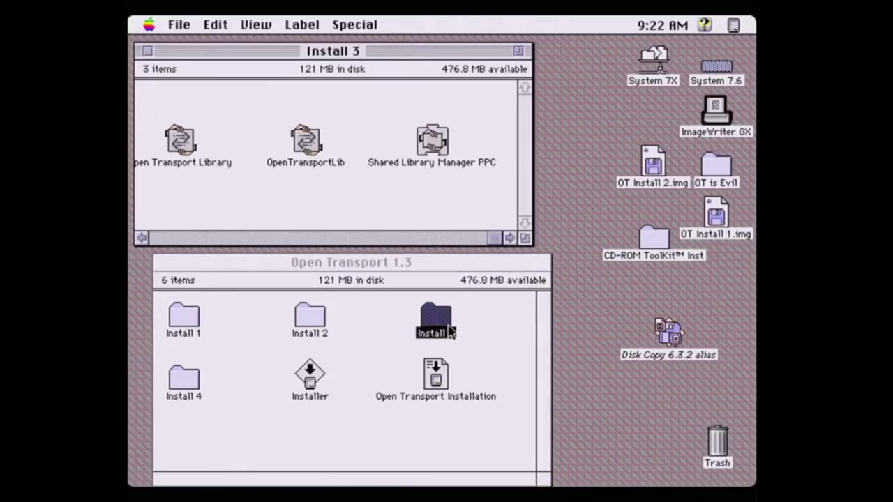
double_click(178, 375)
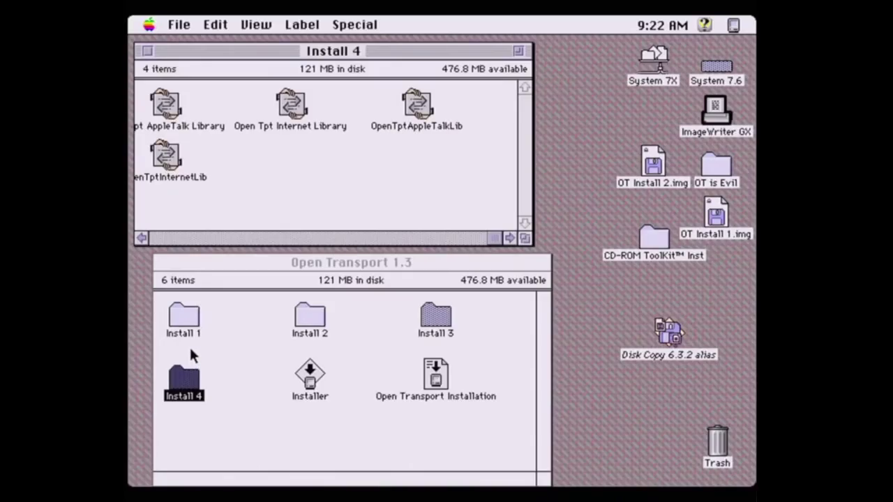
key("super+w")
key("super+w")
left_click(293, 166)
key("super+w")
key("super+w")
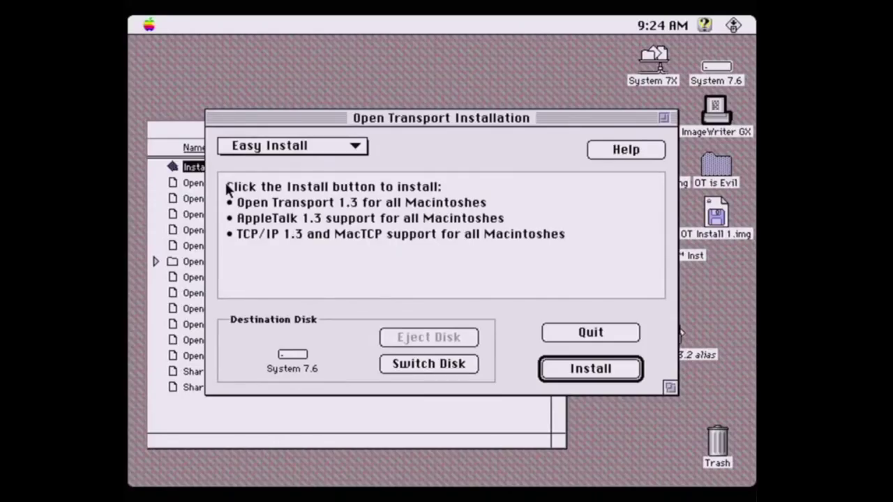
- Begin installing Open Transport 1.3 onto the System 7.6 disk
key("Return")
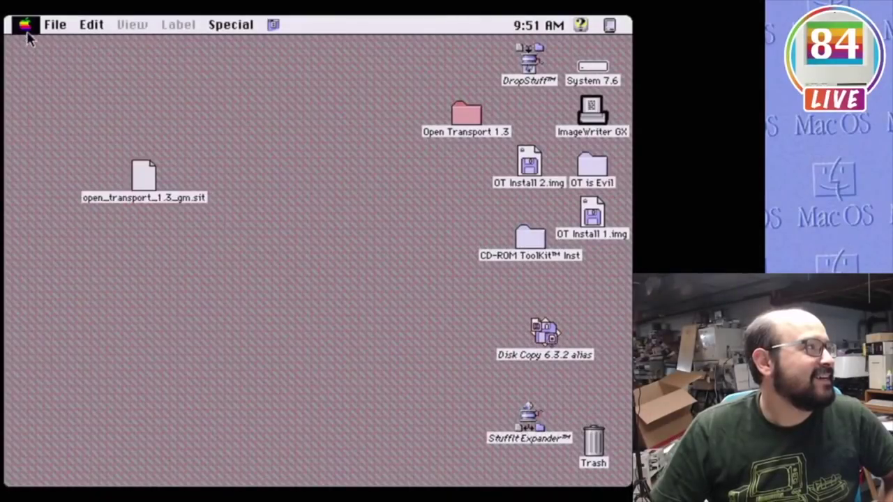
- In the Chooser, connect to the Quadra 800 file server as a registered user with name and password
left_click(26, 27)
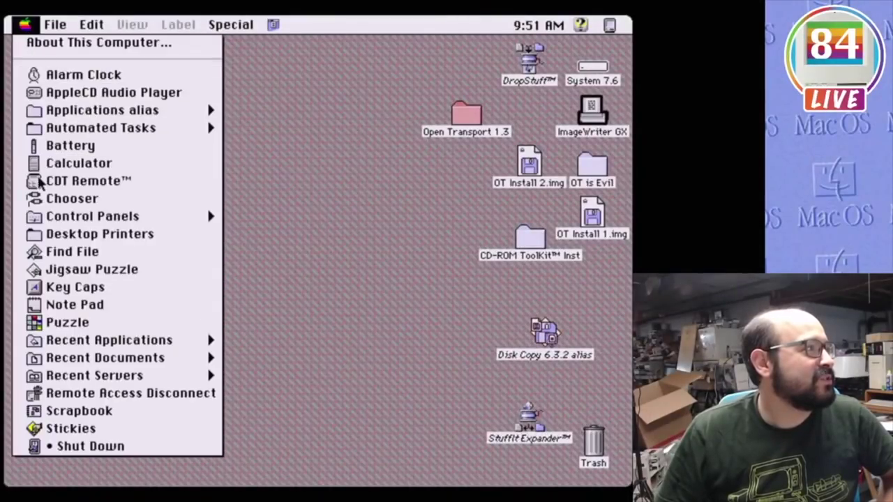
left_click(42, 199)
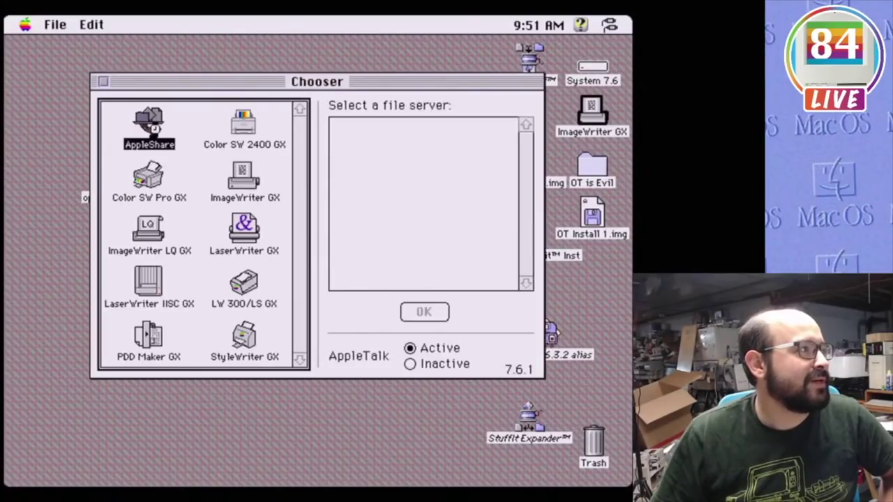
left_click(432, 126)
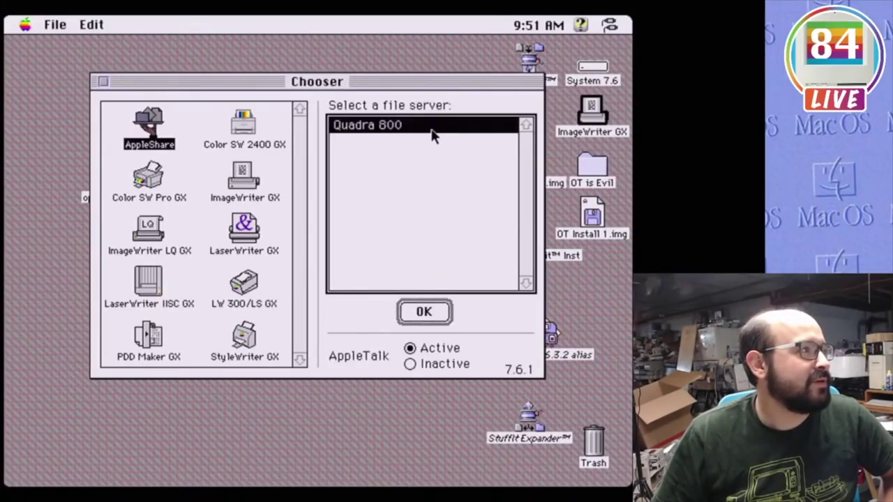
left_click(408, 314)
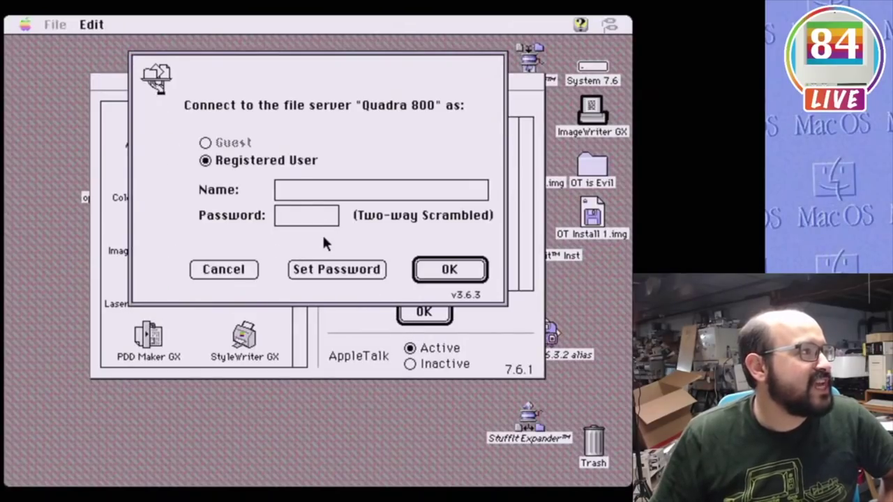
type("Steven")
key("Tab")
type("•••••••")
key("Return")
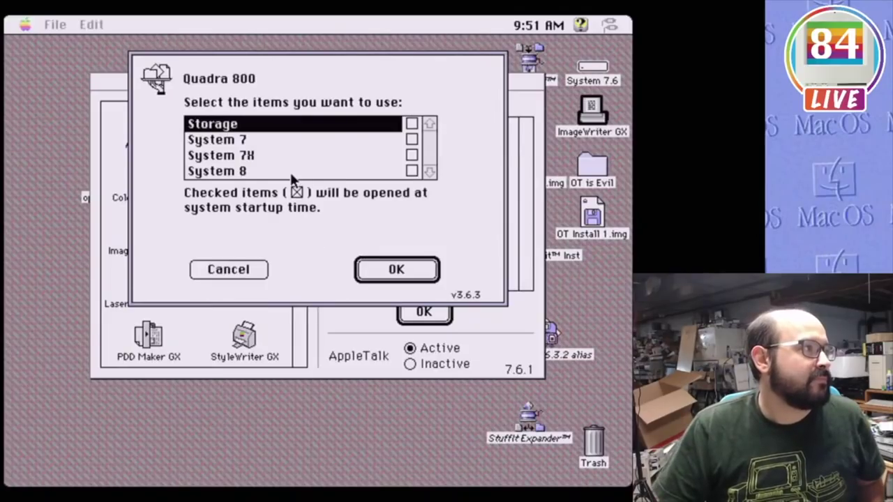
- Mount the System 8 volume, close the Chooser, and open the volume to its Desktop Folder
left_click(291, 173)
left_click(402, 273)
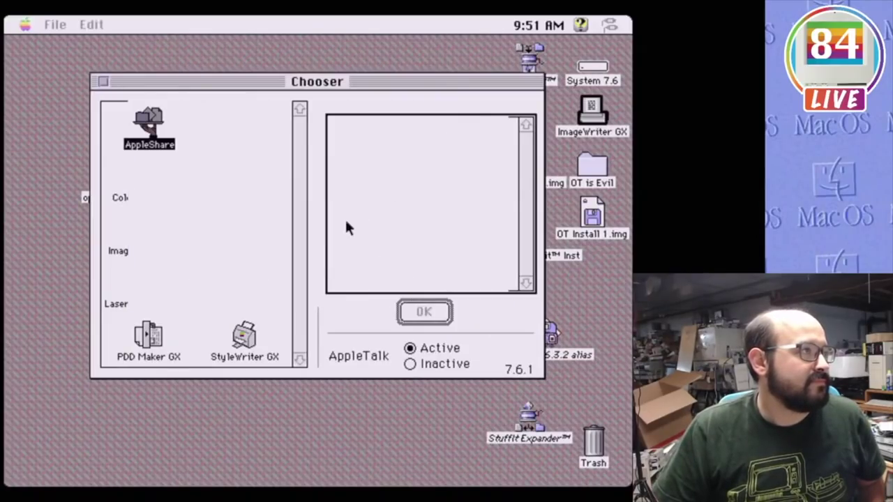
left_click(103, 82)
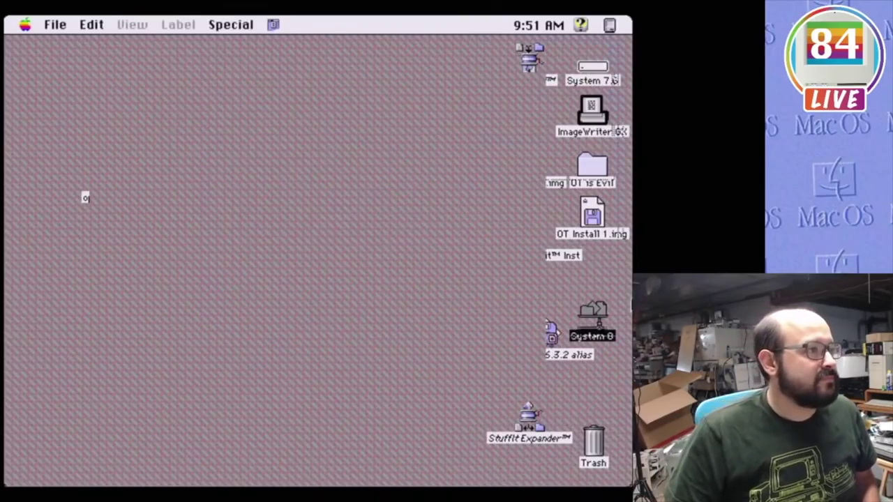
double_click(597, 311)
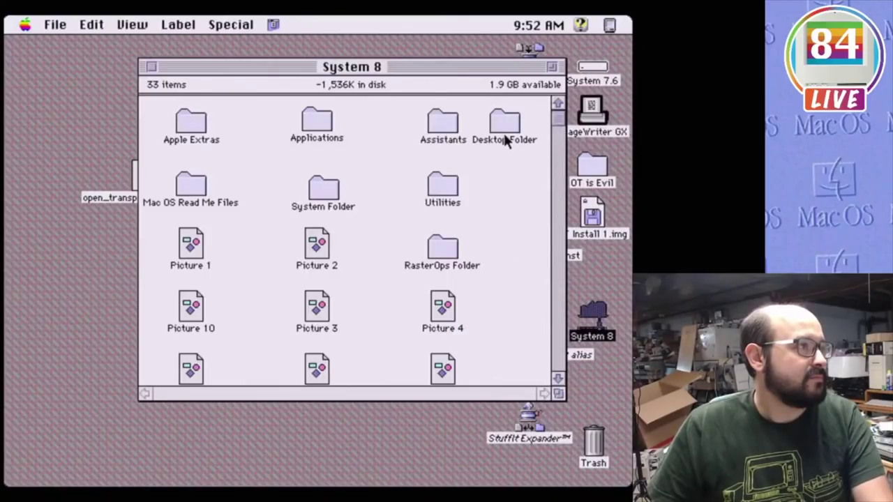
left_click(504, 129)
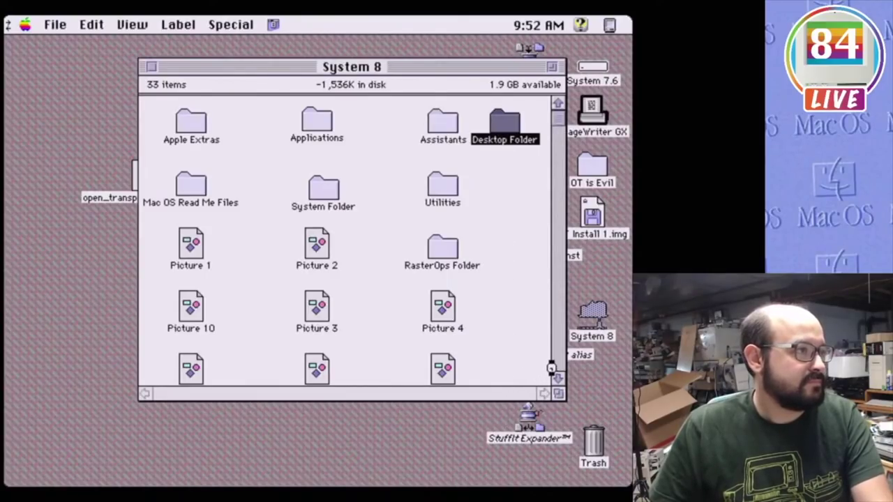
- Open the Desktop Folder on the System 8 volume
key("super+o")
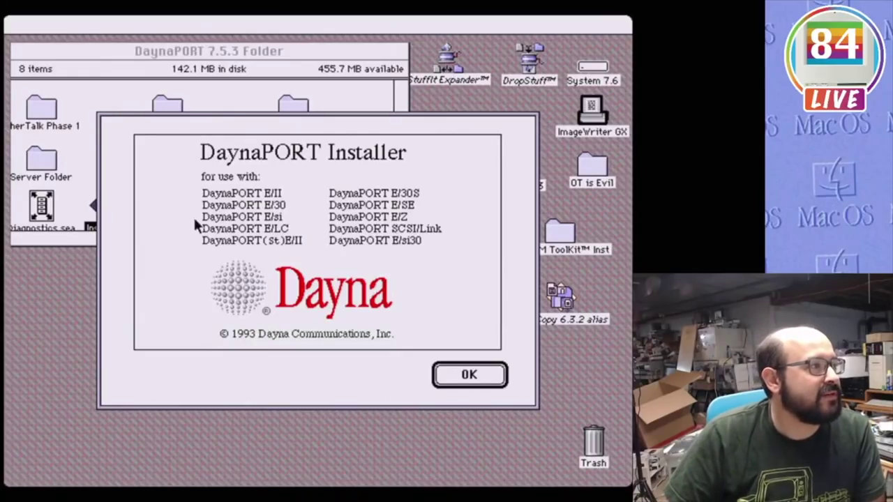
- Dismiss the DaynaPORT splash, try Customize then Easy Install, and quit without installing
left_click(497, 376)
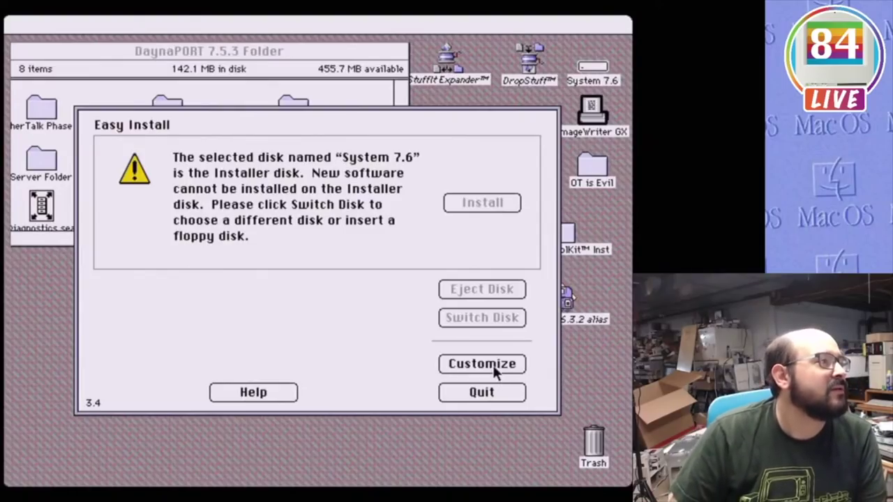
left_click(493, 365)
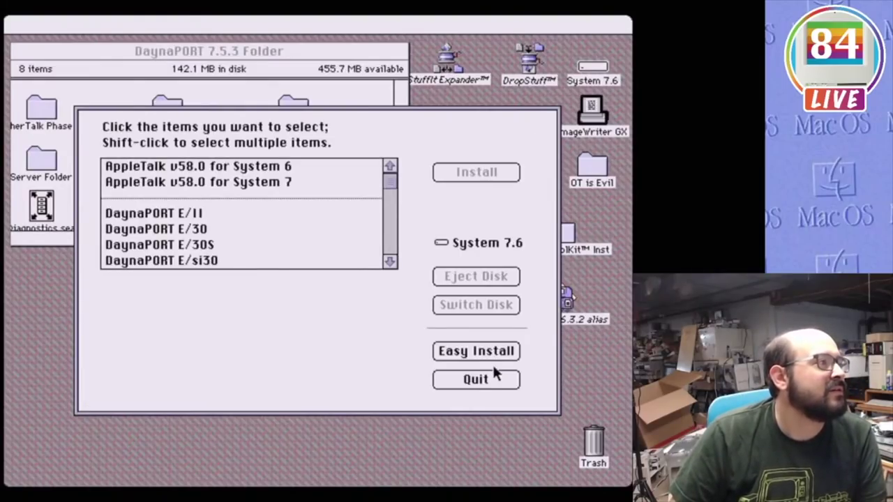
left_click(493, 366)
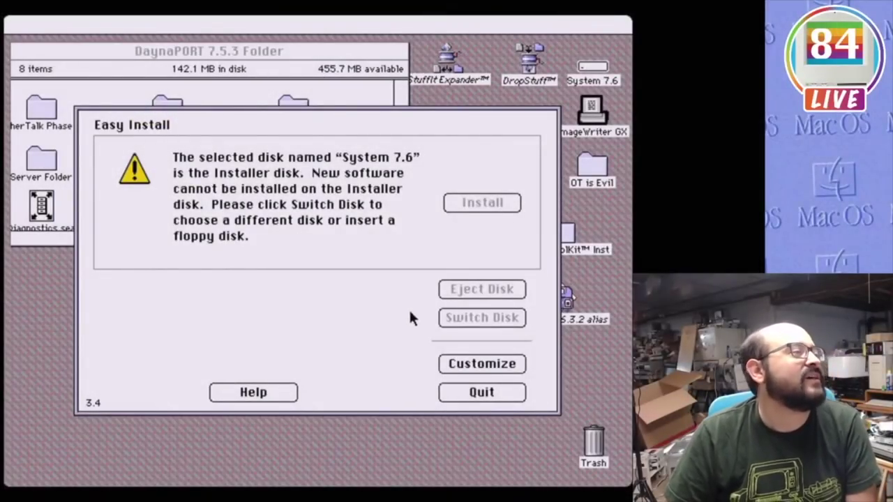
left_click(454, 386)
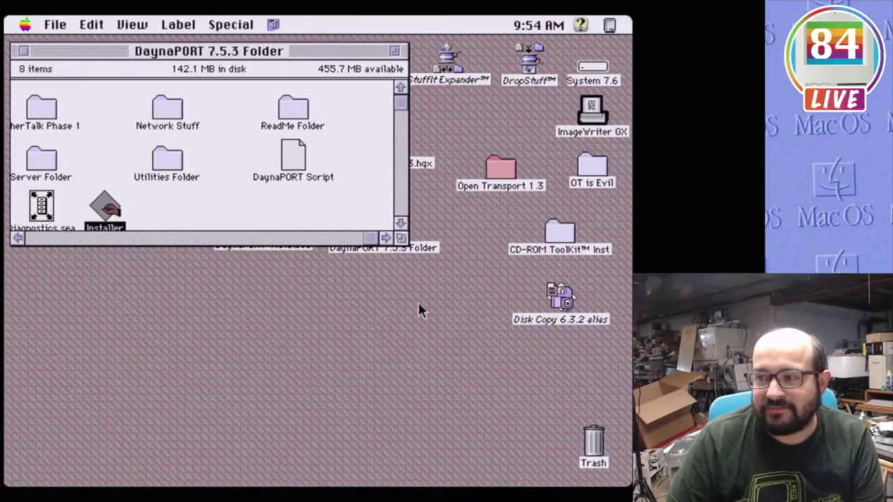
- Select the DaynaPORT 7.5.3 Folder and resize and reposition its window on the desktop
left_click(69, 80)
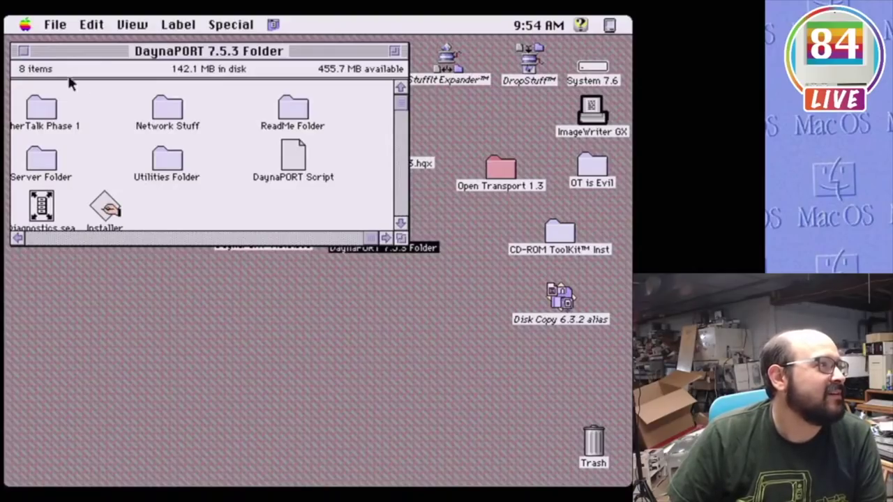
left_click_drag(360, 322, 355, 325)
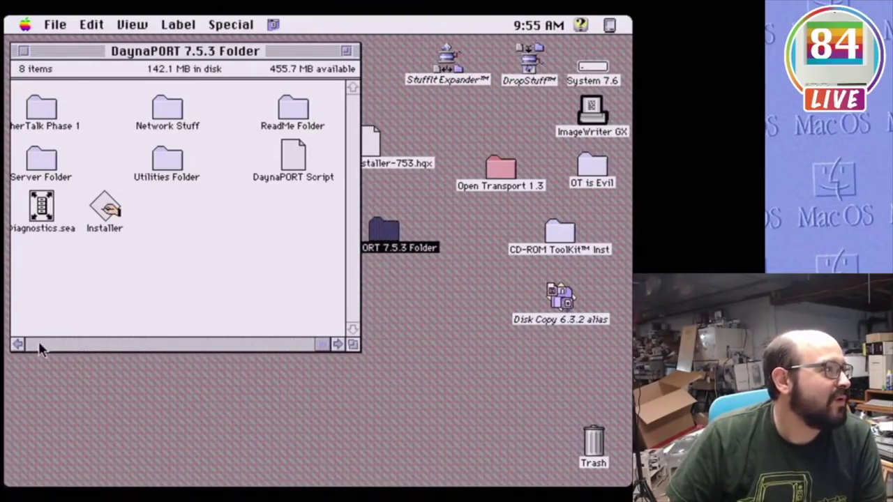
left_click(40, 344)
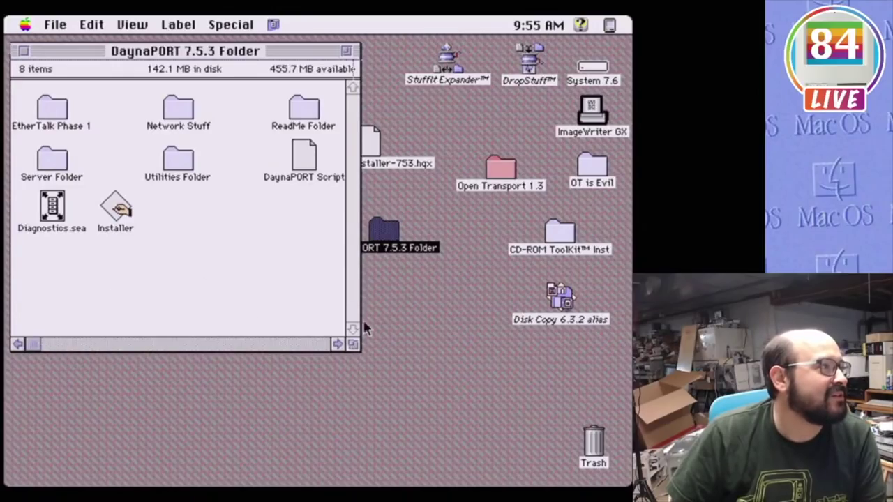
left_click_drag(354, 344, 365, 286)
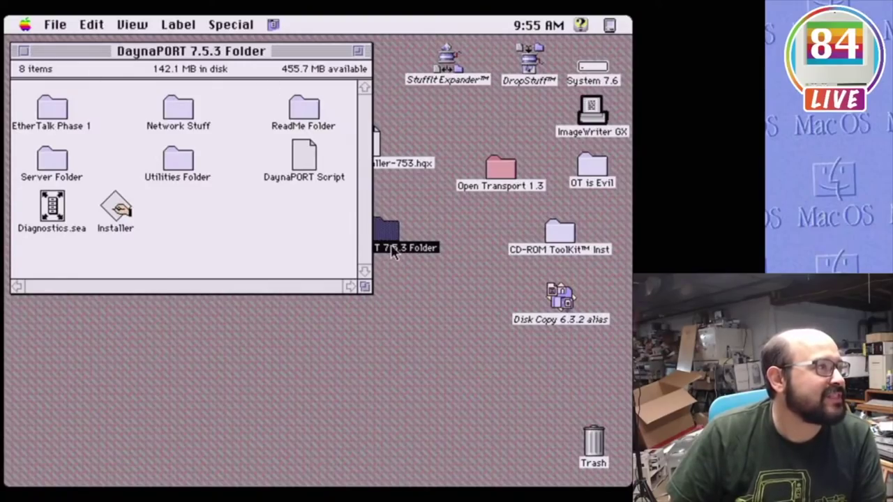
left_click_drag(392, 251, 173, 428)
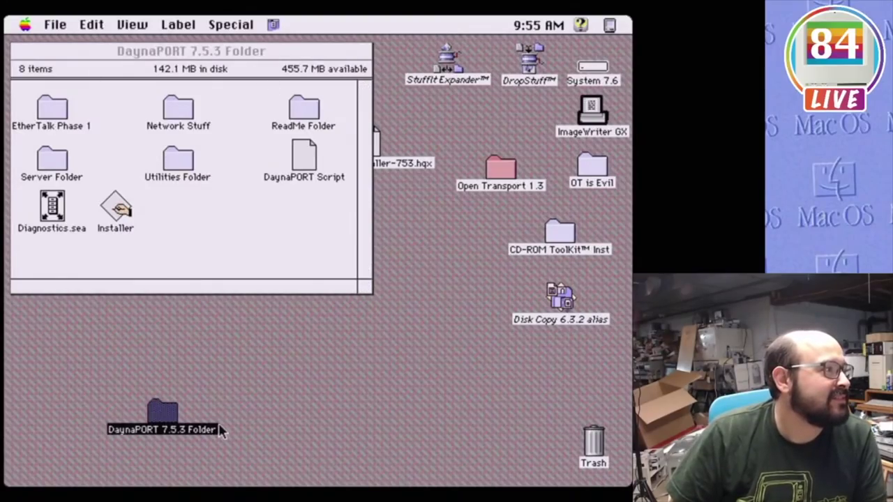
- Image the folder in Disk Copy as read-only DaynaPORT 7.5.3 Folder.img and close the report
double_click(120, 206)
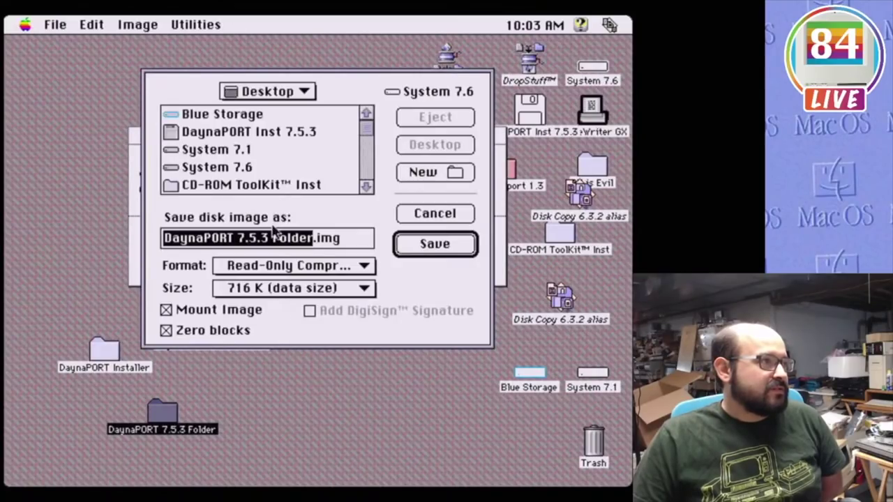
left_click_drag(282, 263, 285, 249)
left_click(427, 246)
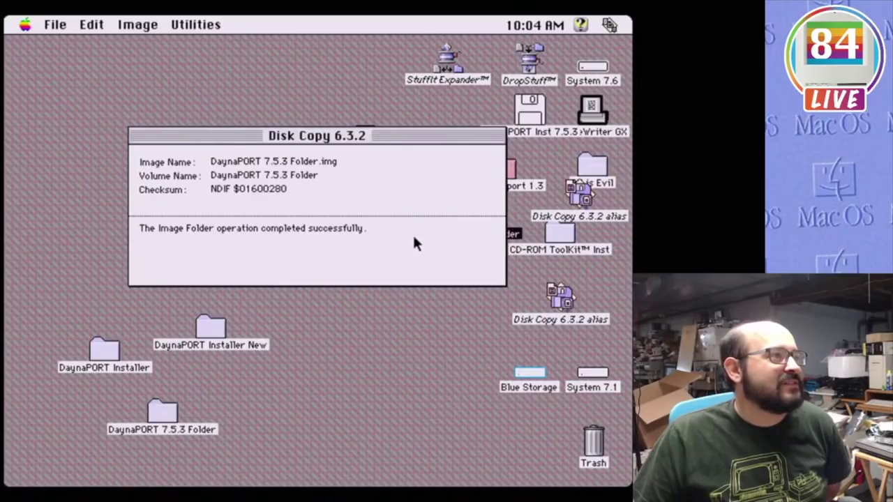
key("super+q")
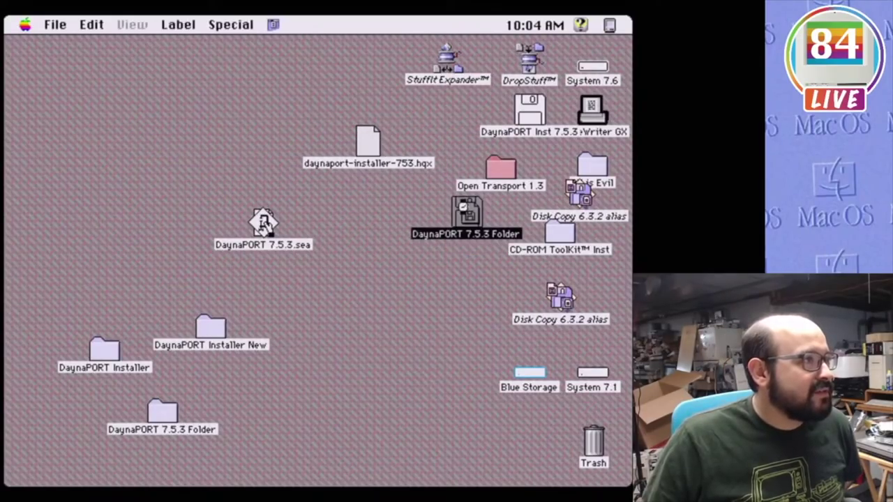
- Run the DaynaPORT installer from the mounted image and custom-install SCSI/Link onto System 7.6
double_click(466, 210)
double_click(357, 102)
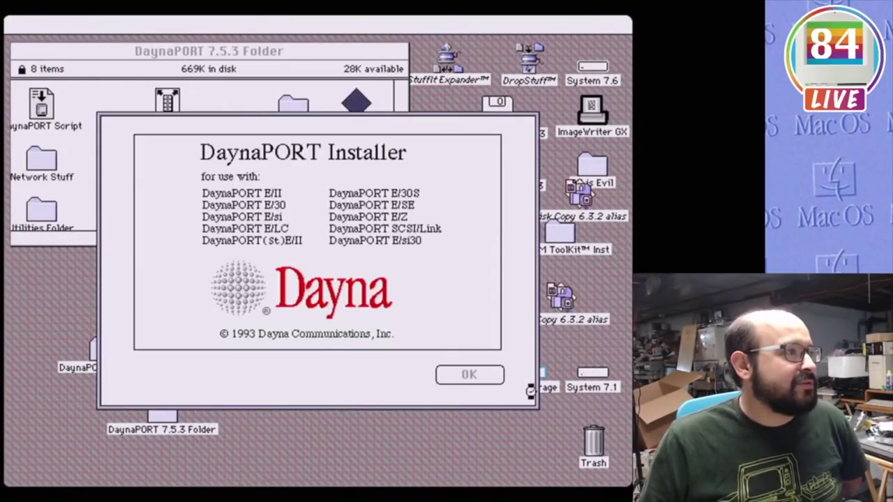
left_click(469, 374)
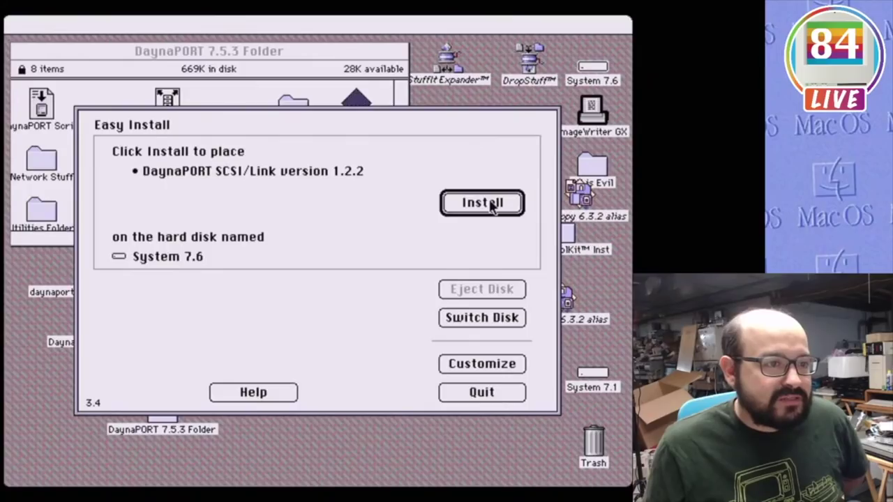
left_click(492, 203)
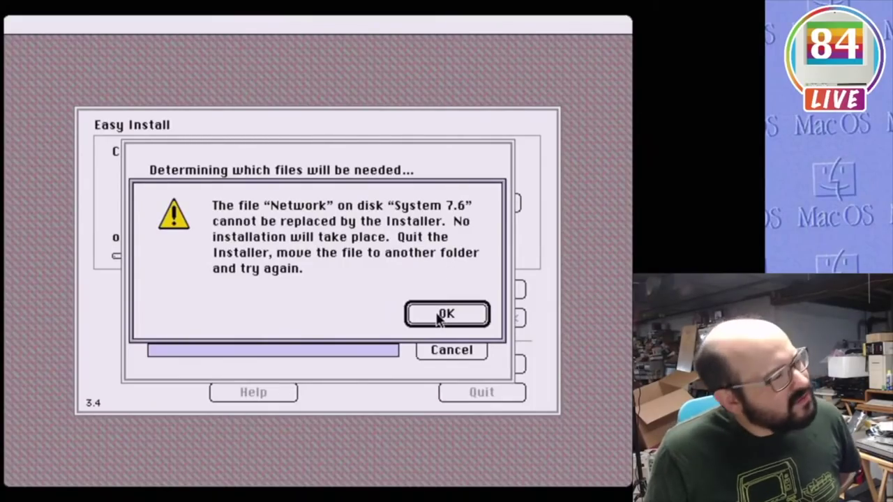
left_click(443, 315)
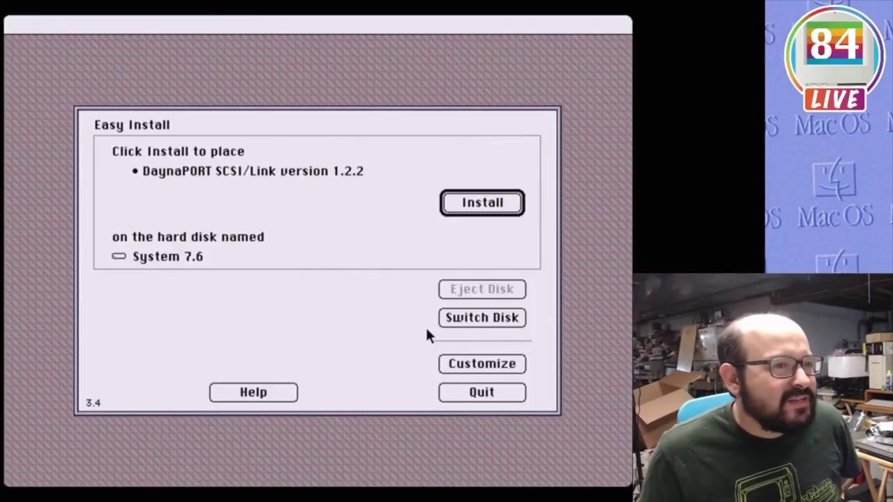
left_click(449, 361)
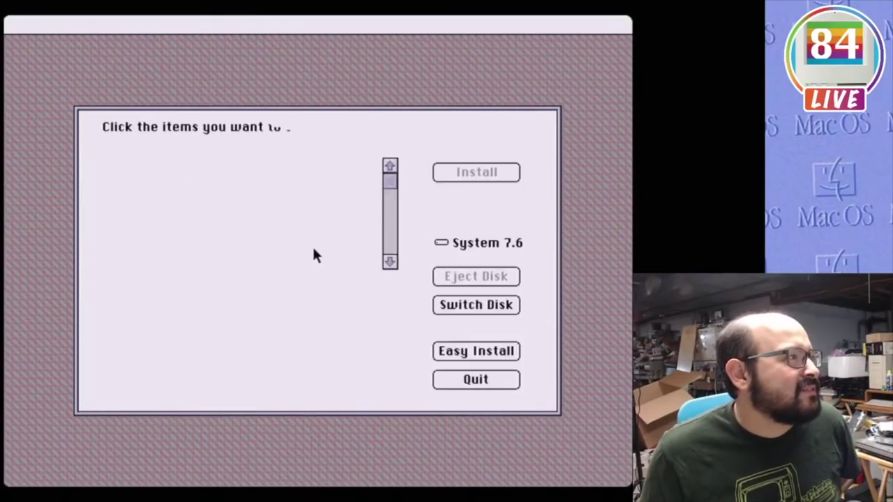
left_click(390, 262)
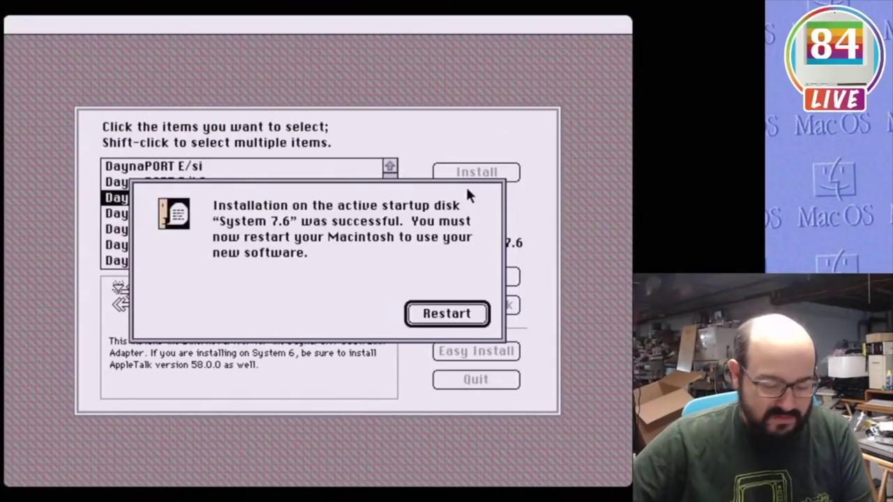
- Restart, then make TCP/IP active, connecting via Alternate Ethernet
key("Return")
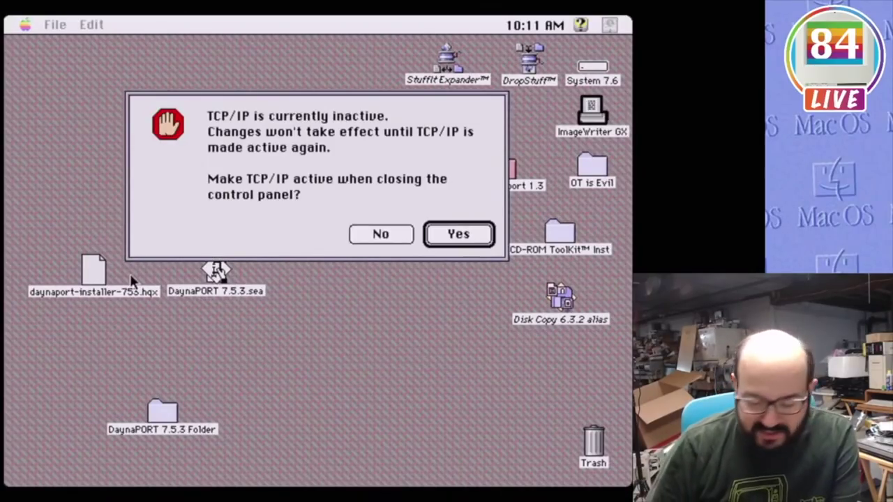
key("Return")
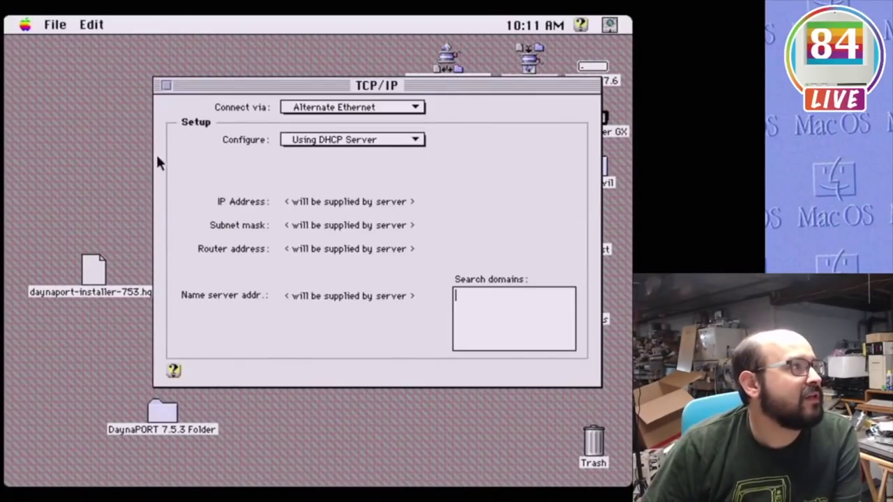
left_click_drag(281, 87, 217, 68)
left_click(224, 89)
left_click(201, 93)
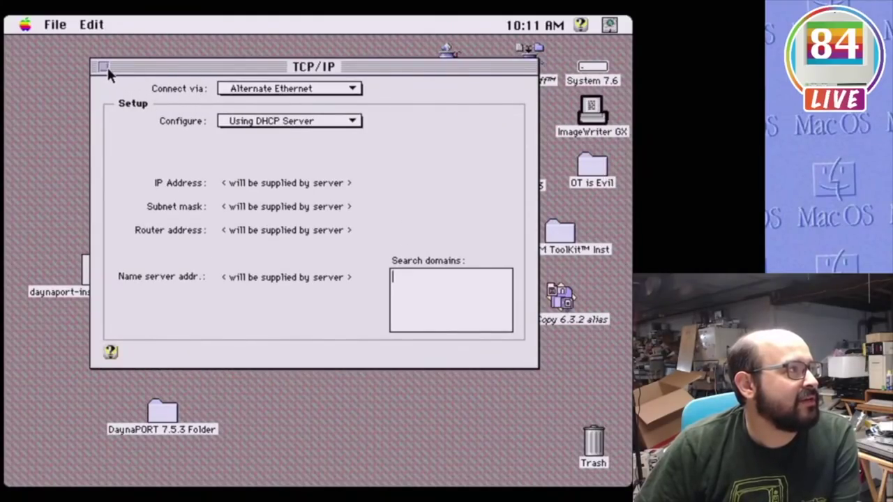
- Save the TCP/IP settings and set AppleTalk to connect via Alternate Ethernet
key("super+w")
left_click(467, 227)
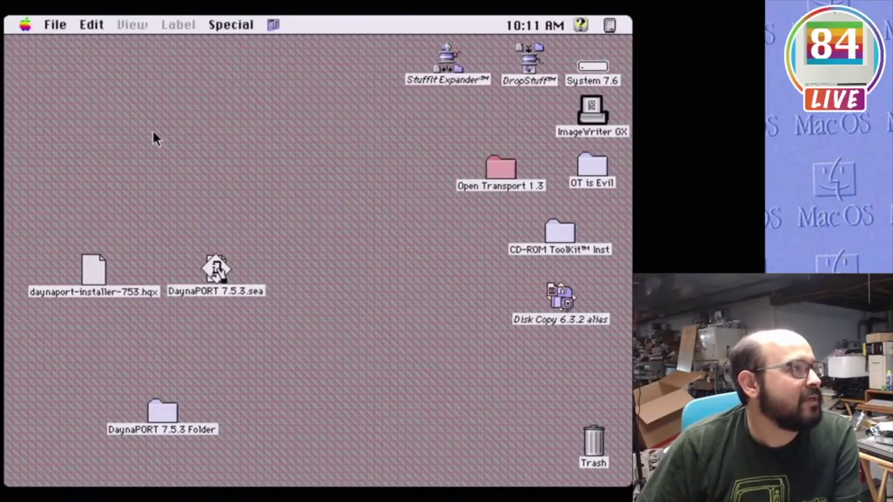
left_click_drag(25, 25, 237, 103)
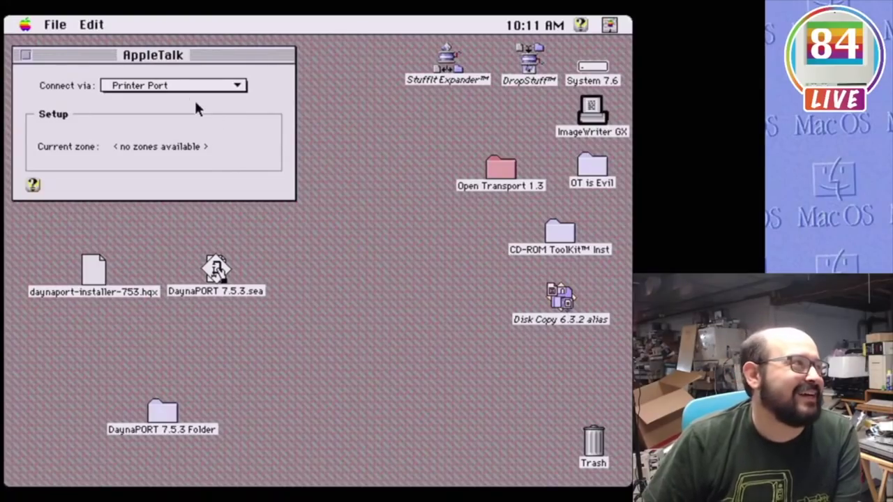
left_click_drag(186, 86, 206, 62)
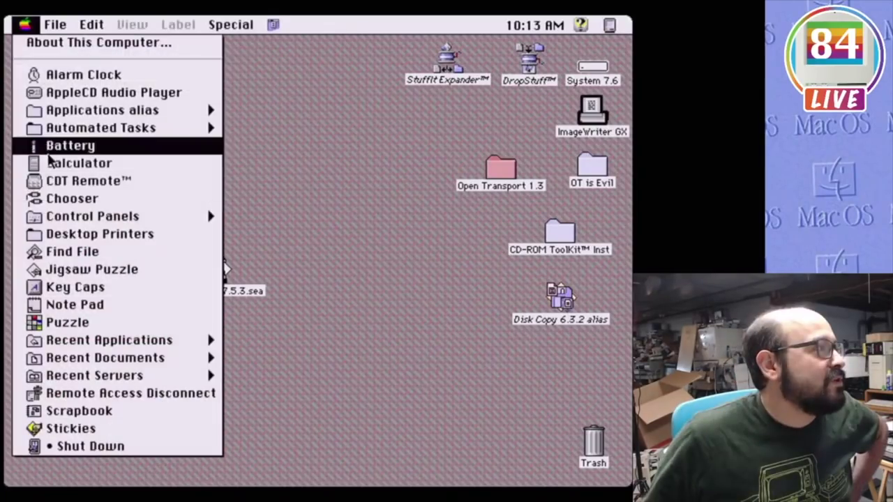
- Use Alternate Ethernet and try AppleShare to Mac mini G4 (Tiger) in Chooser, dismissing the AFP alert
left_click_drag(49, 148, 56, 197)
left_click_drag(56, 199, 55, 198)
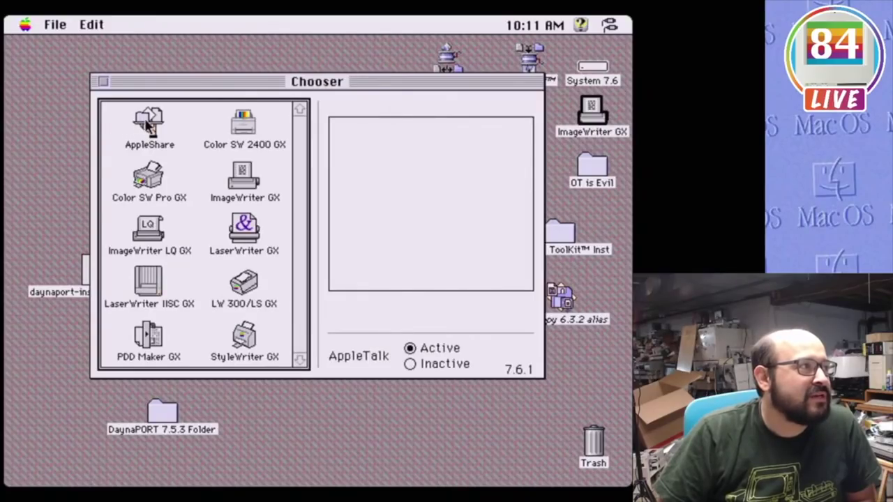
left_click(148, 122)
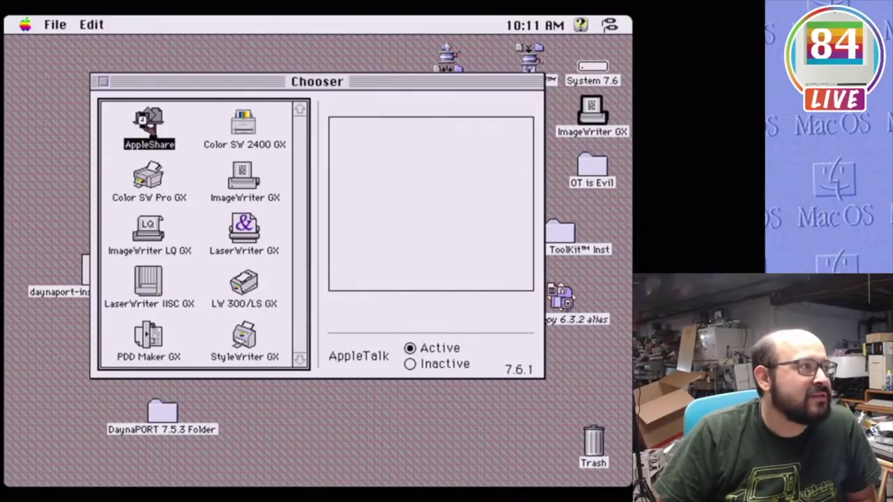
left_click(409, 124)
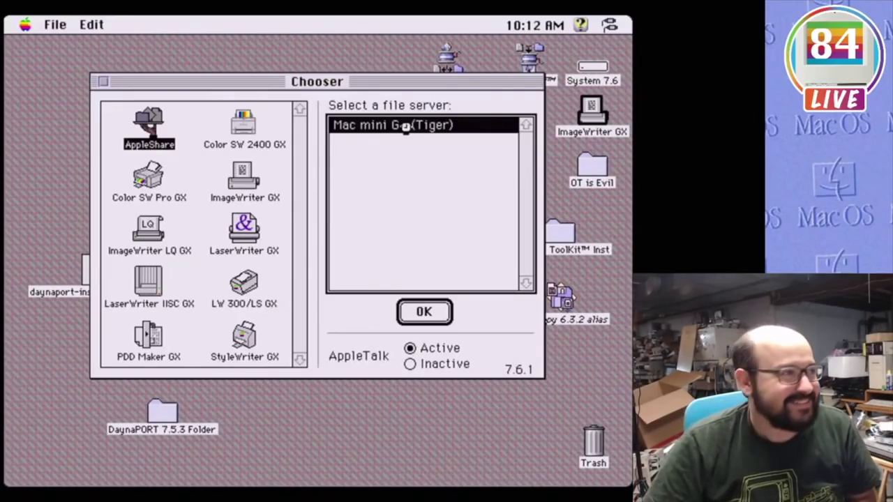
key("Return")
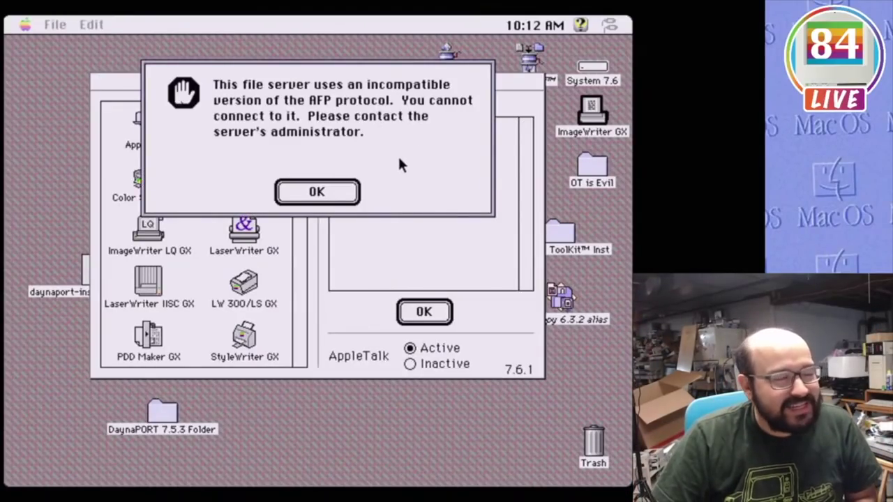
key("Return")
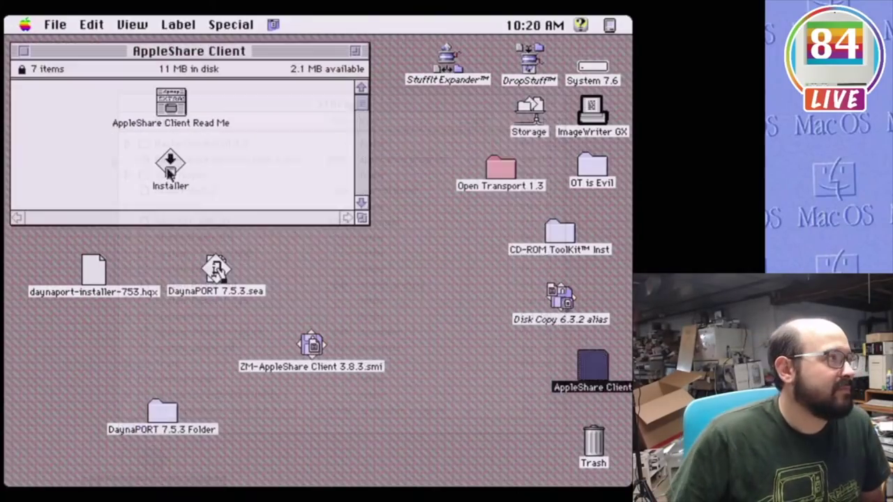
- Install AppleShare Client 3.8.3 onto System 7.6 and restart the Mac
double_click(171, 164)
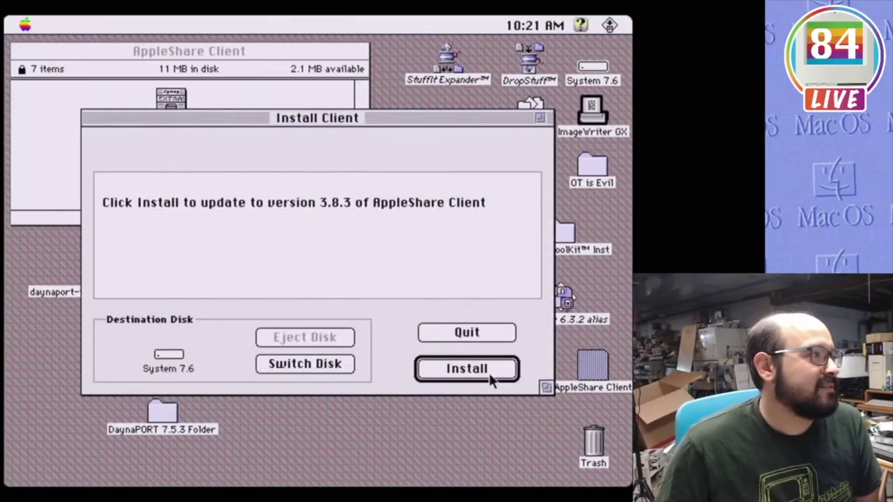
left_click(490, 380)
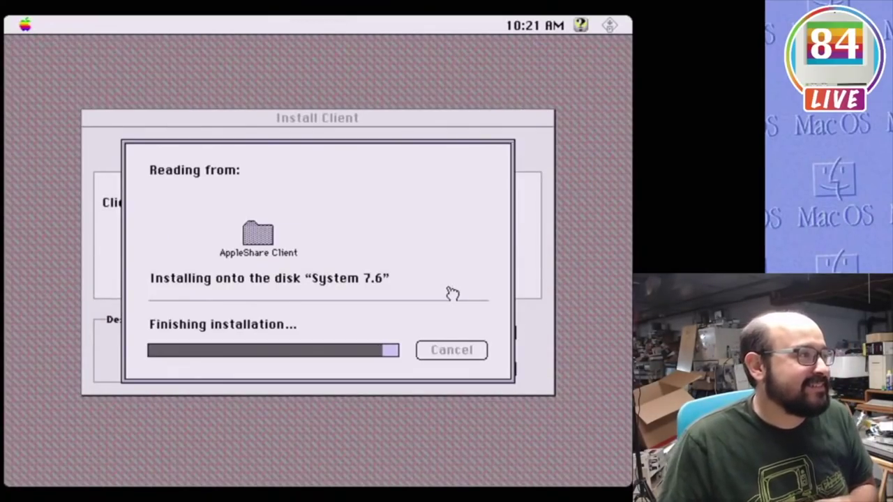
key("Return")
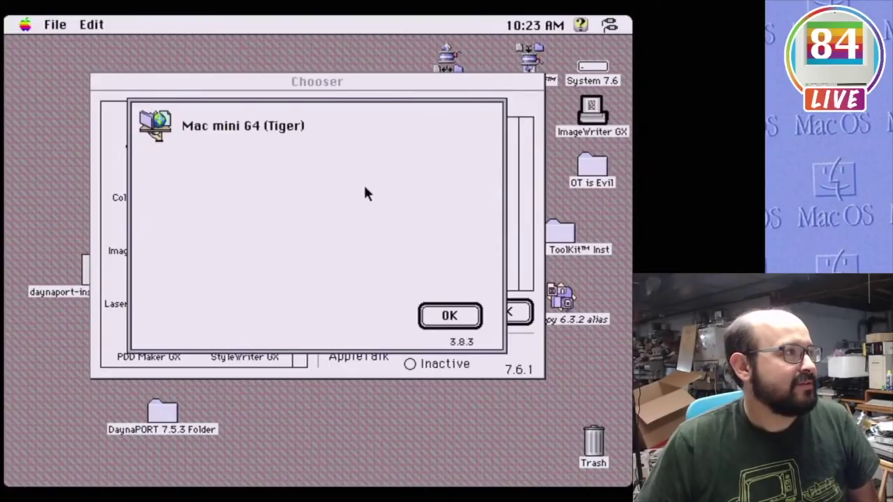
- Log on to the Mac mini G4 (Tiger) as a registered user and choose the home volume
left_click(453, 315)
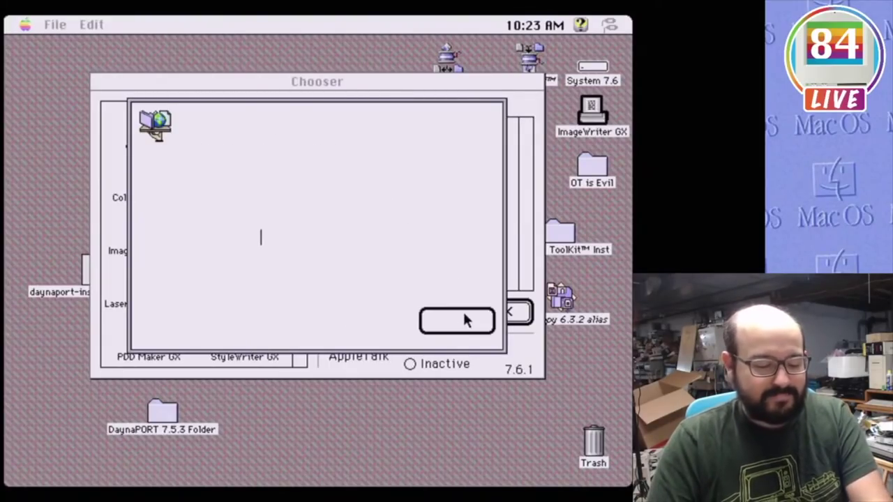
type("Steven")
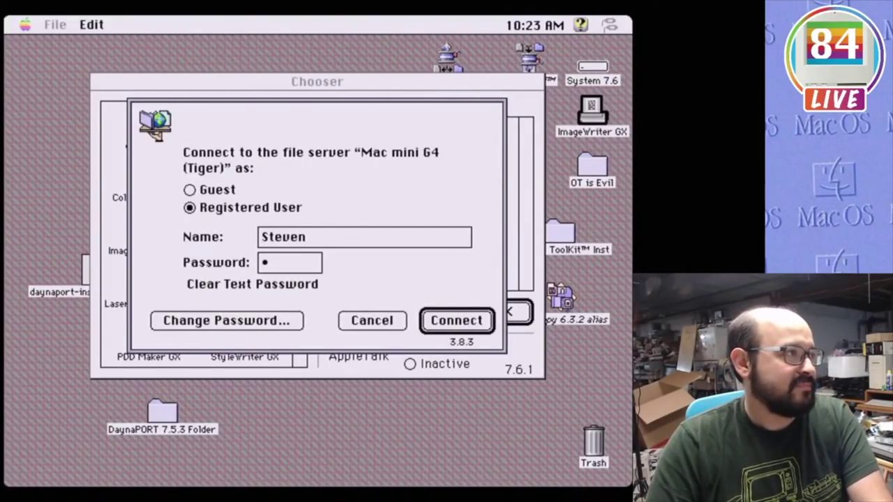
left_click(463, 321)
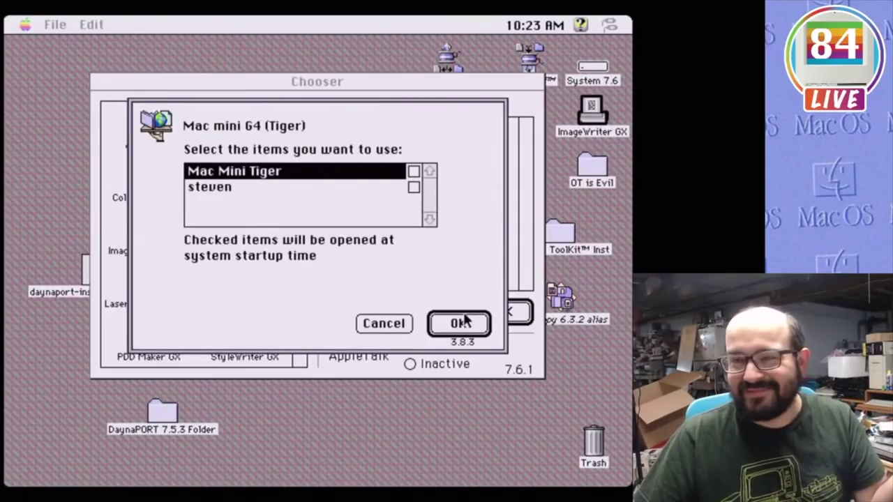
key("Down")
left_click(460, 323)
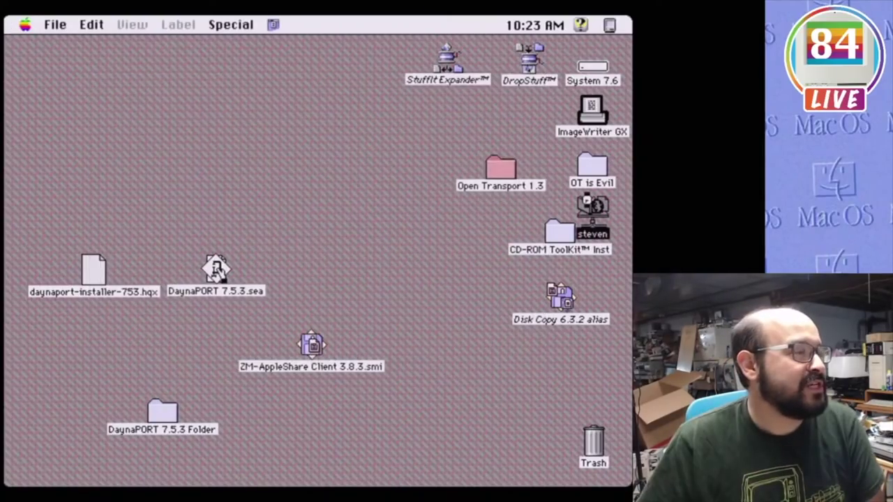
- Open the mounted home volume and launch the netscape3.04_US item
double_click(592, 207)
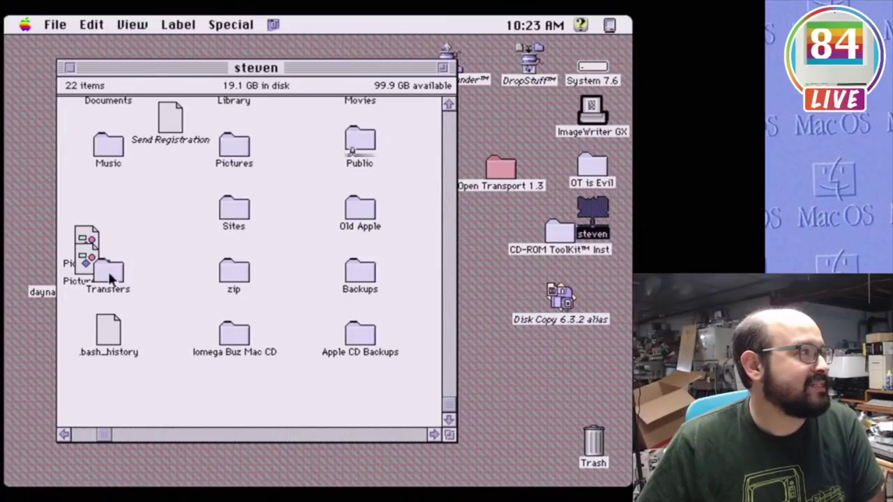
scroll(337, 230, "down", 3)
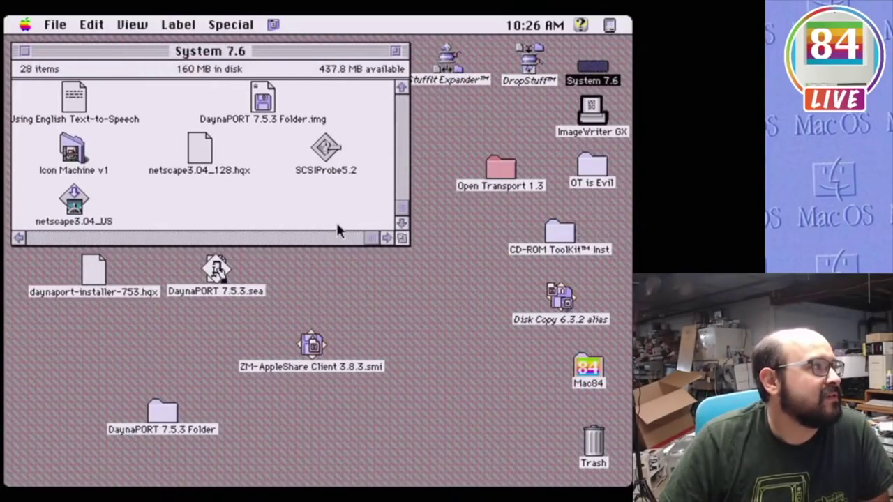
double_click(75, 201)
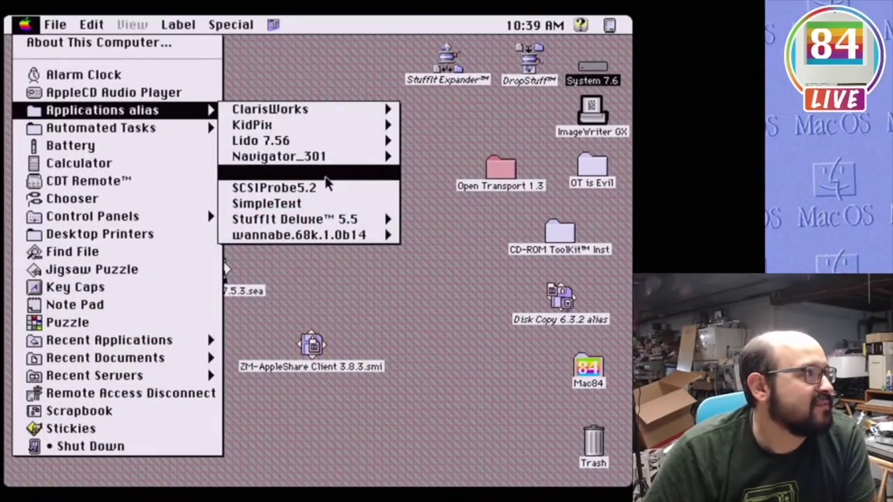
mouse_move(325, 165)
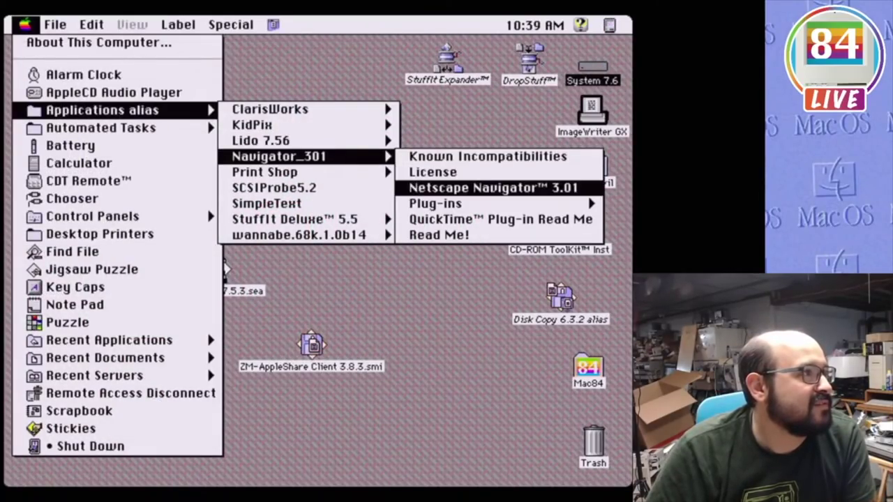
left_click(492, 188)
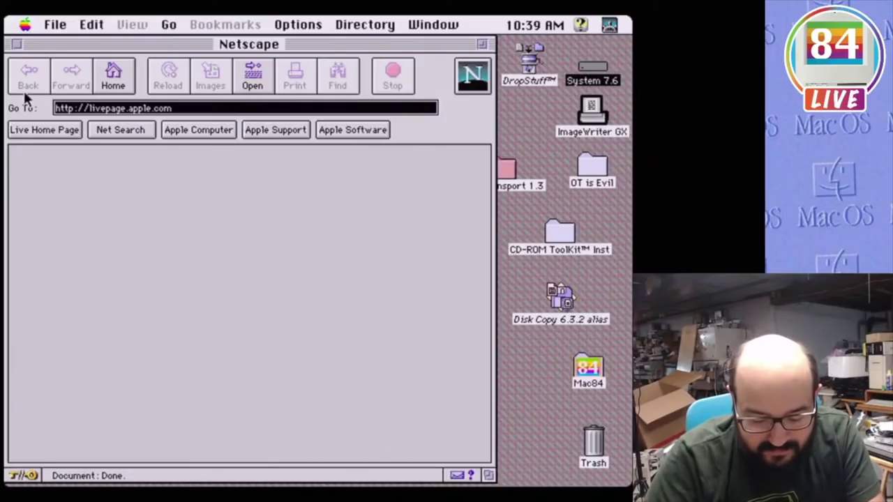
type("www.mac84.net")
key("Return")
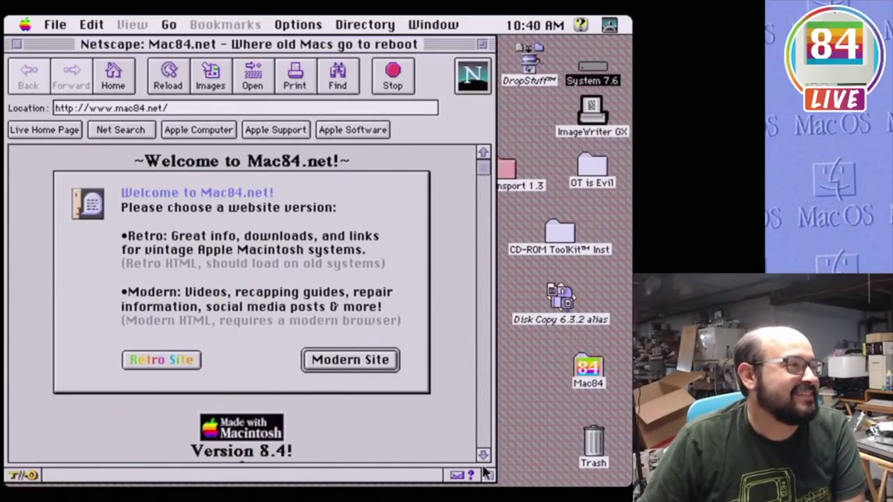
left_click_drag(488, 474, 540, 475)
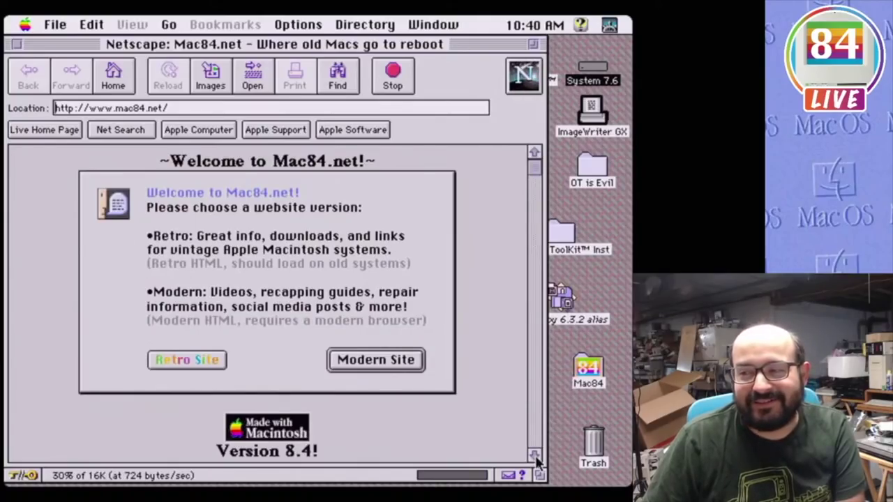
left_click(534, 455)
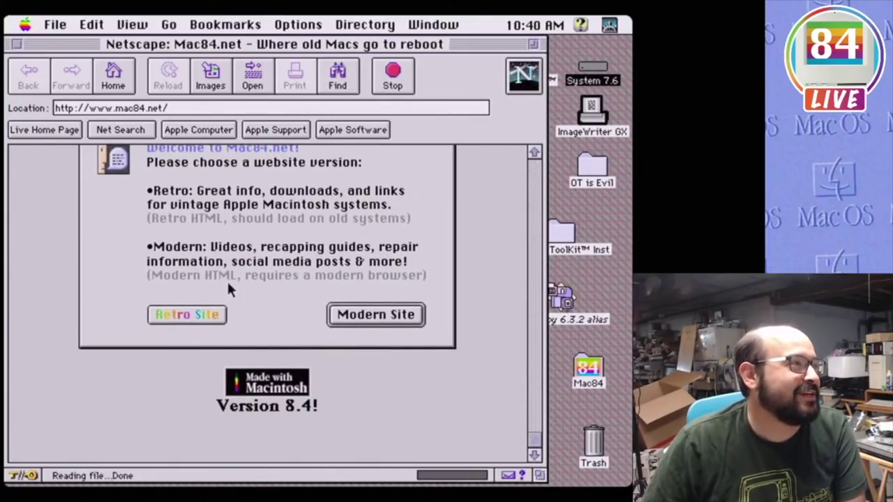
left_click(222, 300)
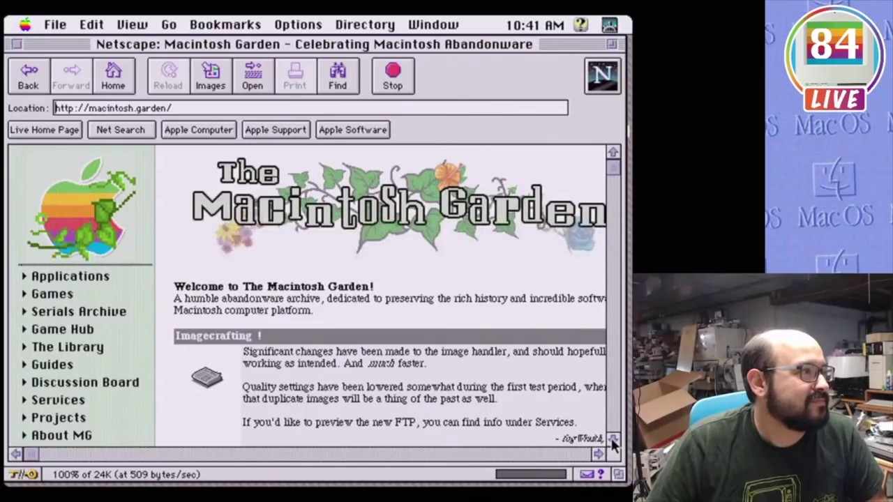
type("www.68k.news")
key("Return")
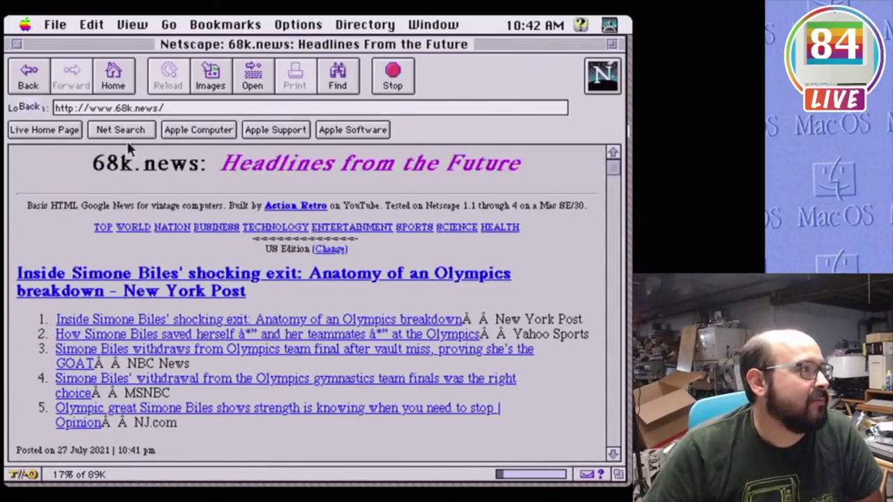
left_click(447, 230)
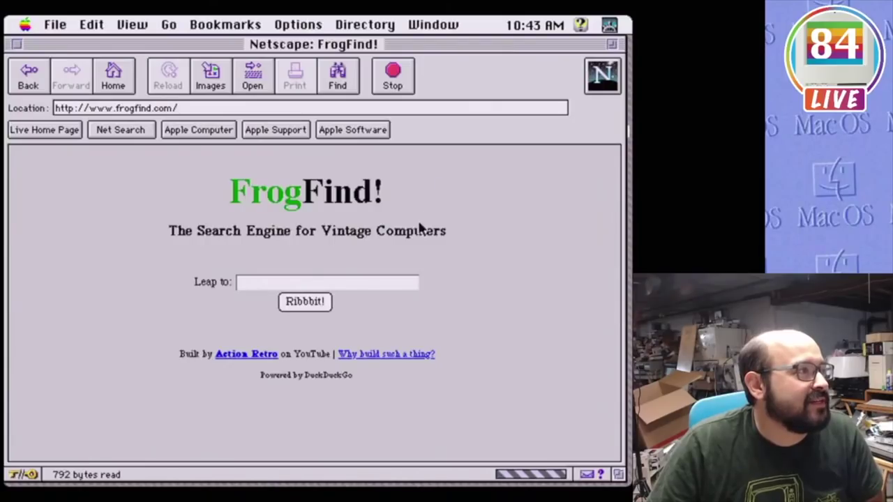
- Enter 'mac84' in FrogFind's Leap to field and submit the search
left_click(396, 280)
type("mac8")
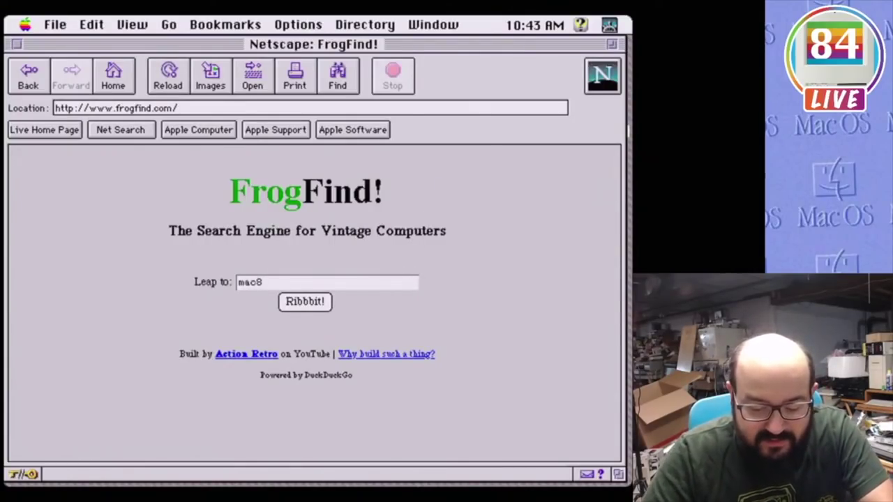
type("4")
key("Return")
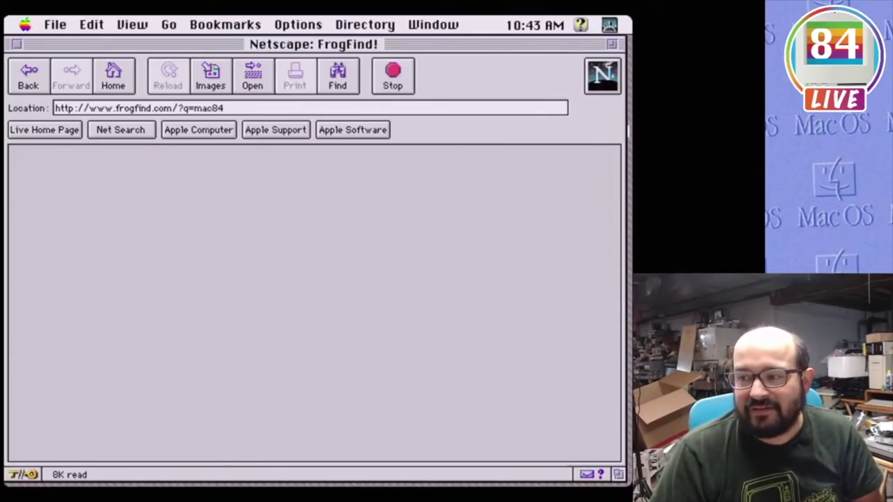